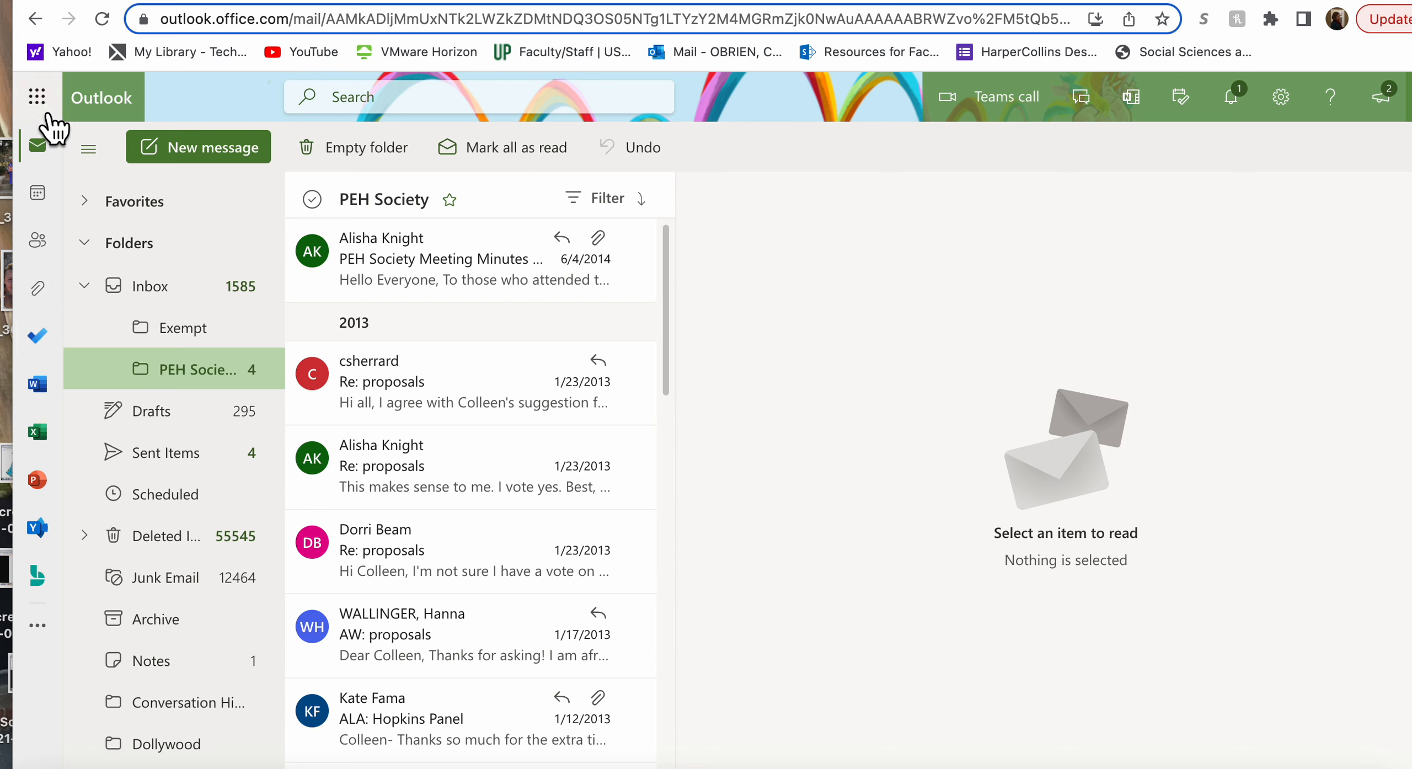
- Open Sway from the Office app launcher
left_click(46, 113)
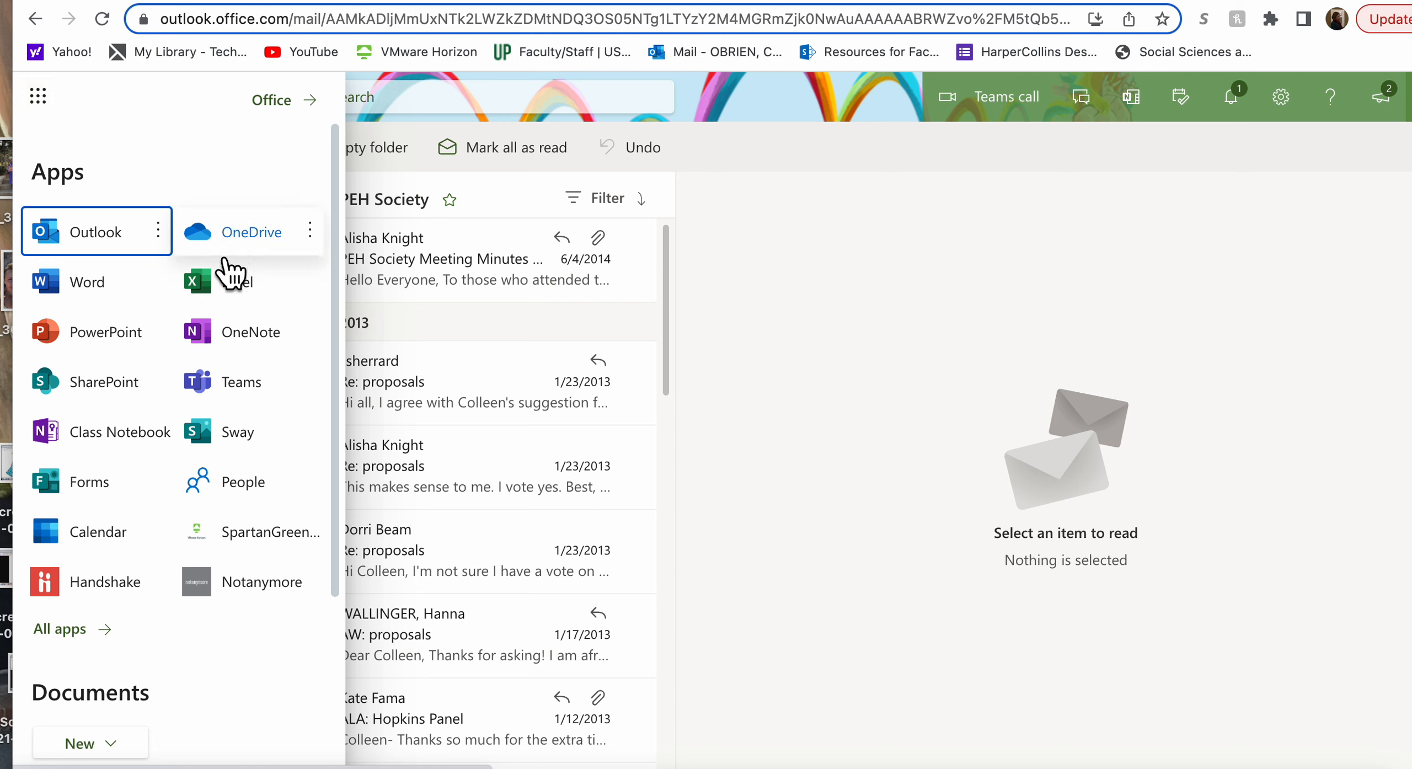
left_click(245, 441)
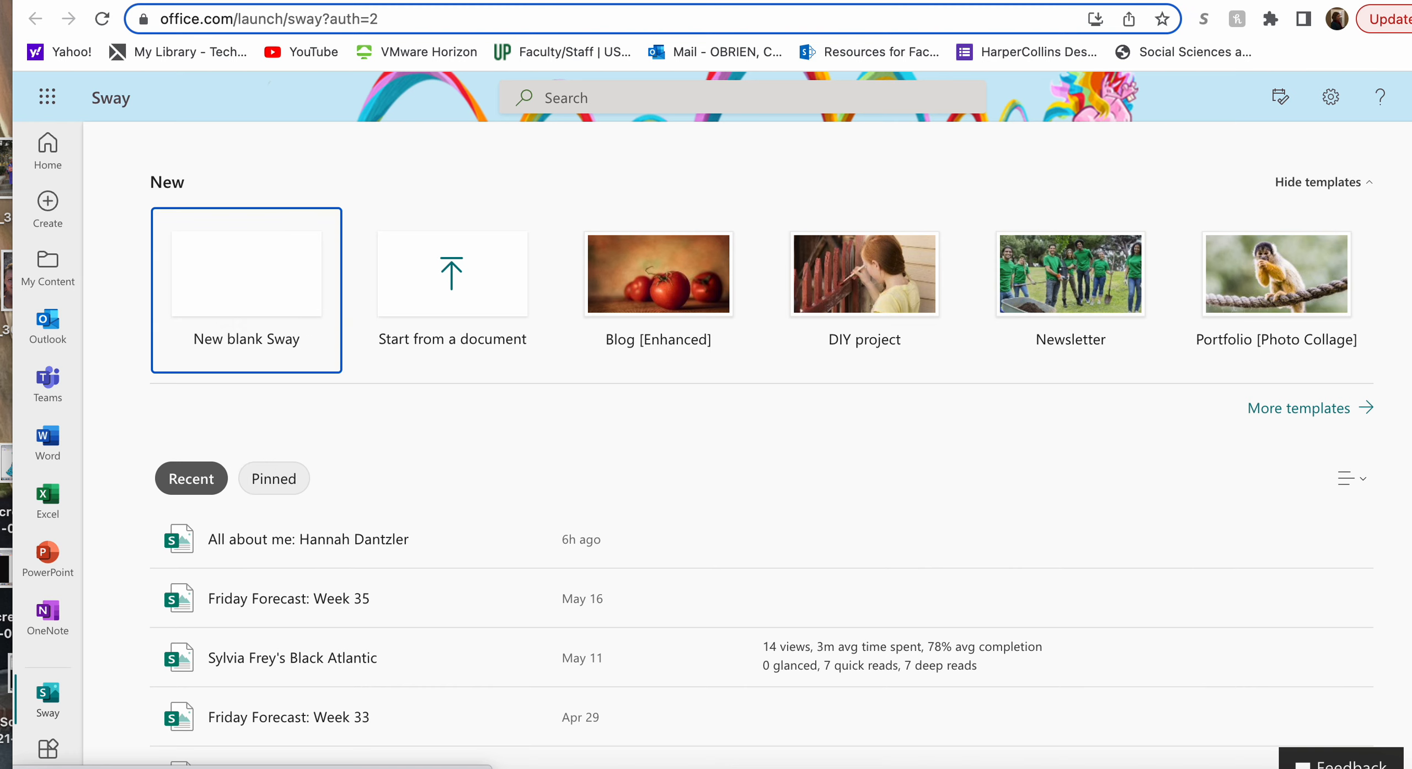
- Review the Blackboard discussion topic 'Make a Sway--a digital storytelling tool' for the photos the introduction requires
left_click(503, 5)
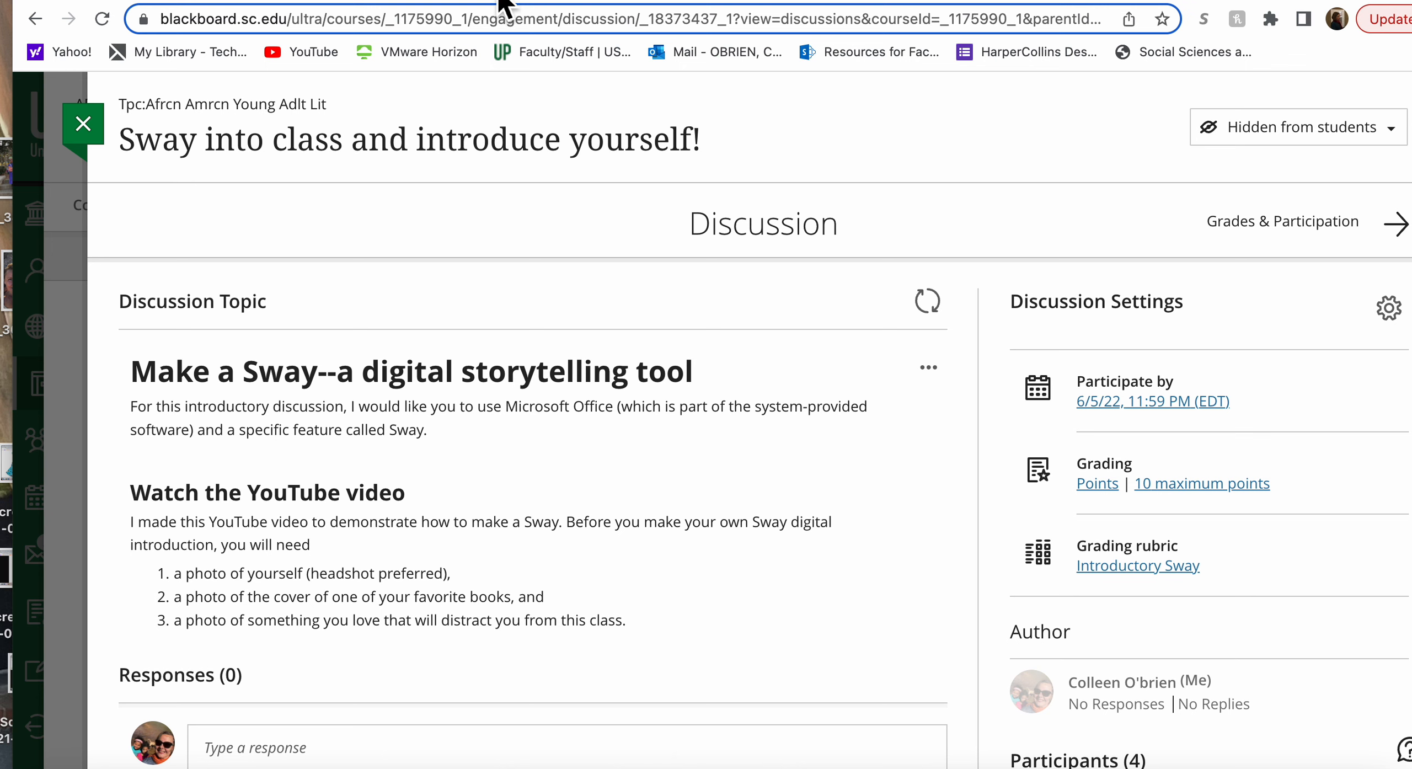
scroll(728, 379, "down", 2)
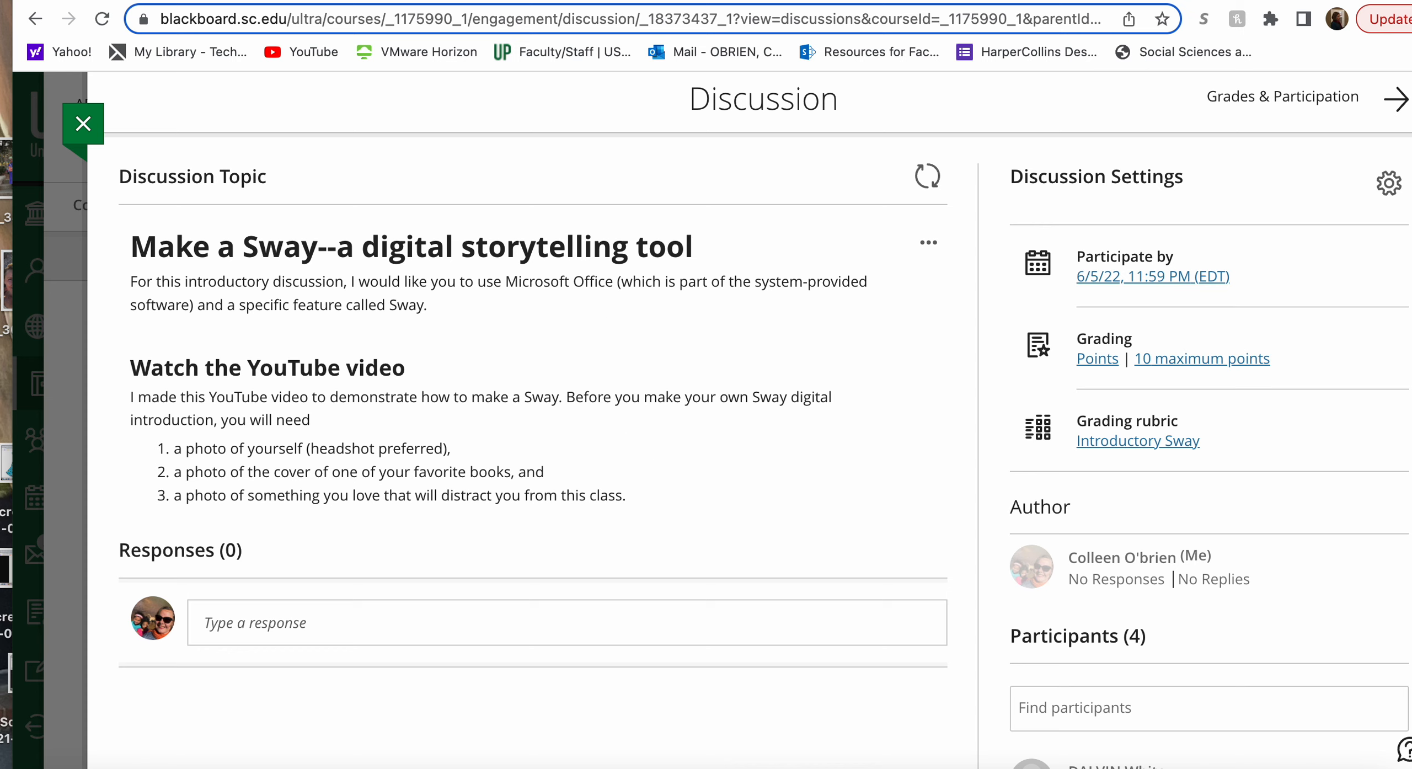
left_click(296, 0)
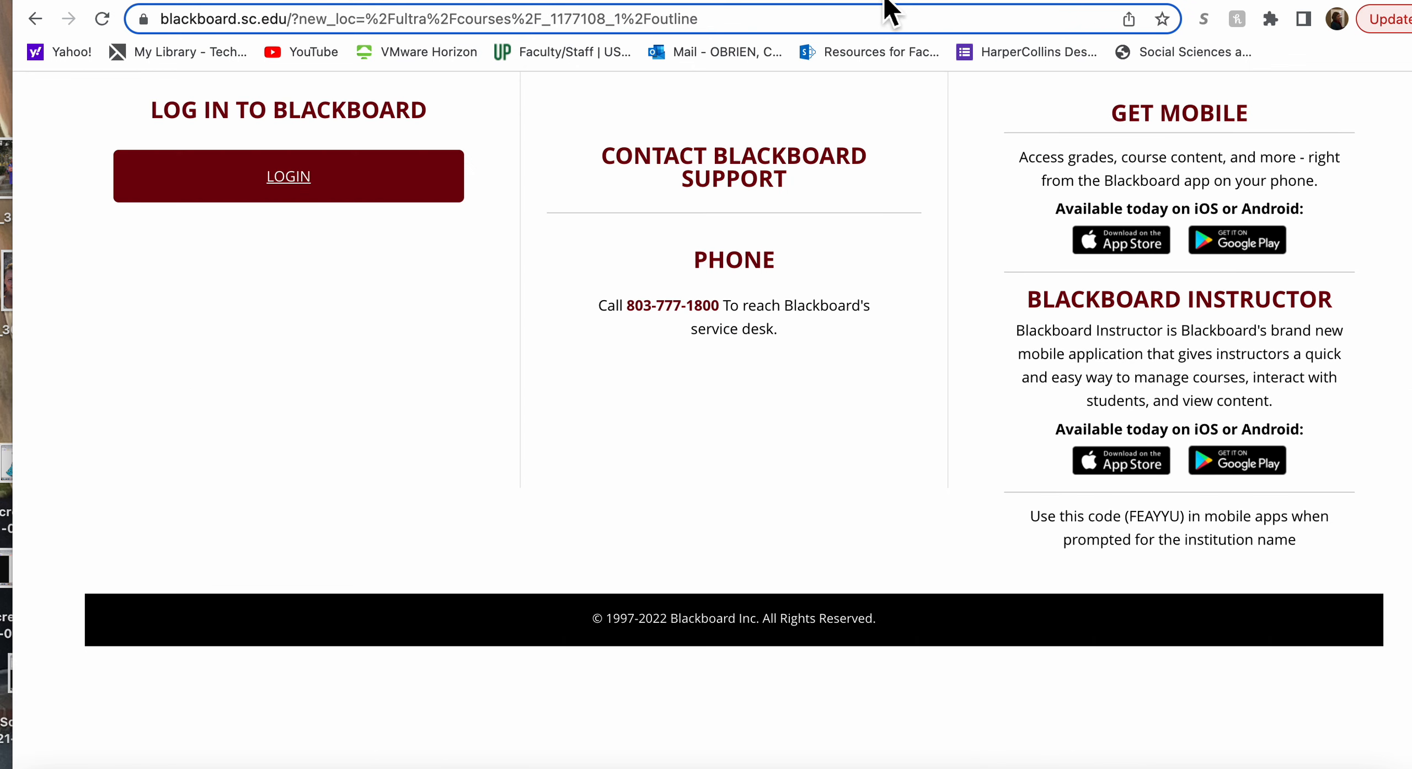
- Create a new blank Sway and upload IMG_3058.jpeg from the Desktop folder as the title card's background
left_click(918, 3)
left_click(293, 302)
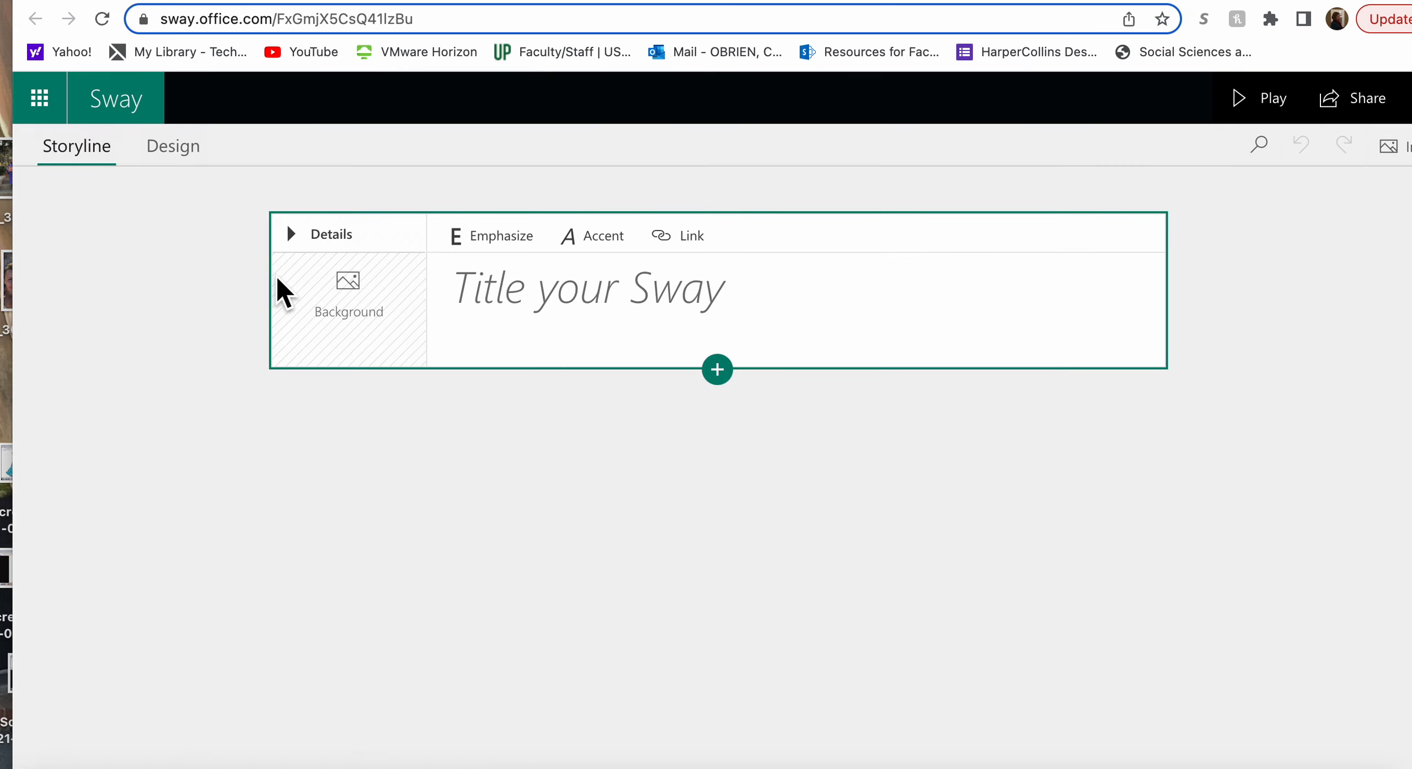
left_click(356, 320)
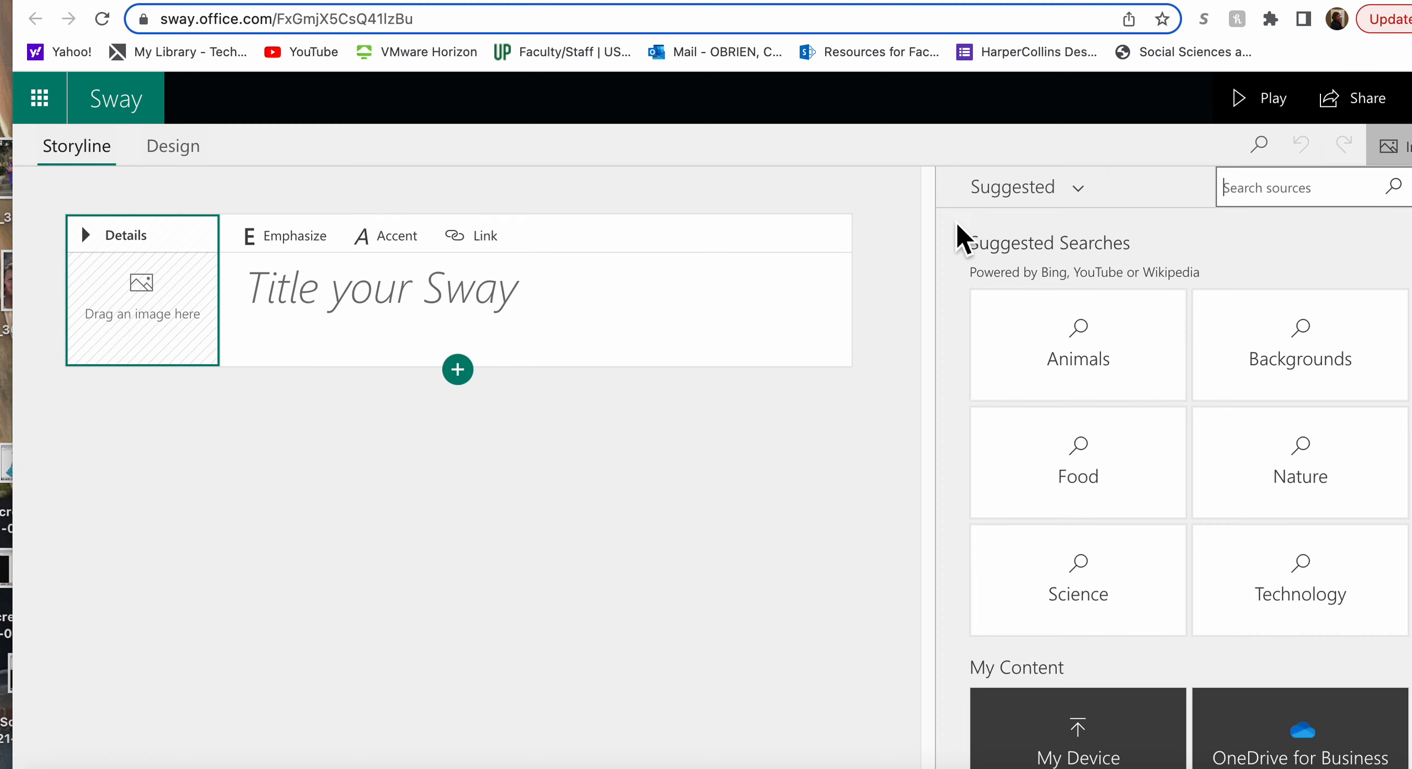
left_click(1105, 734)
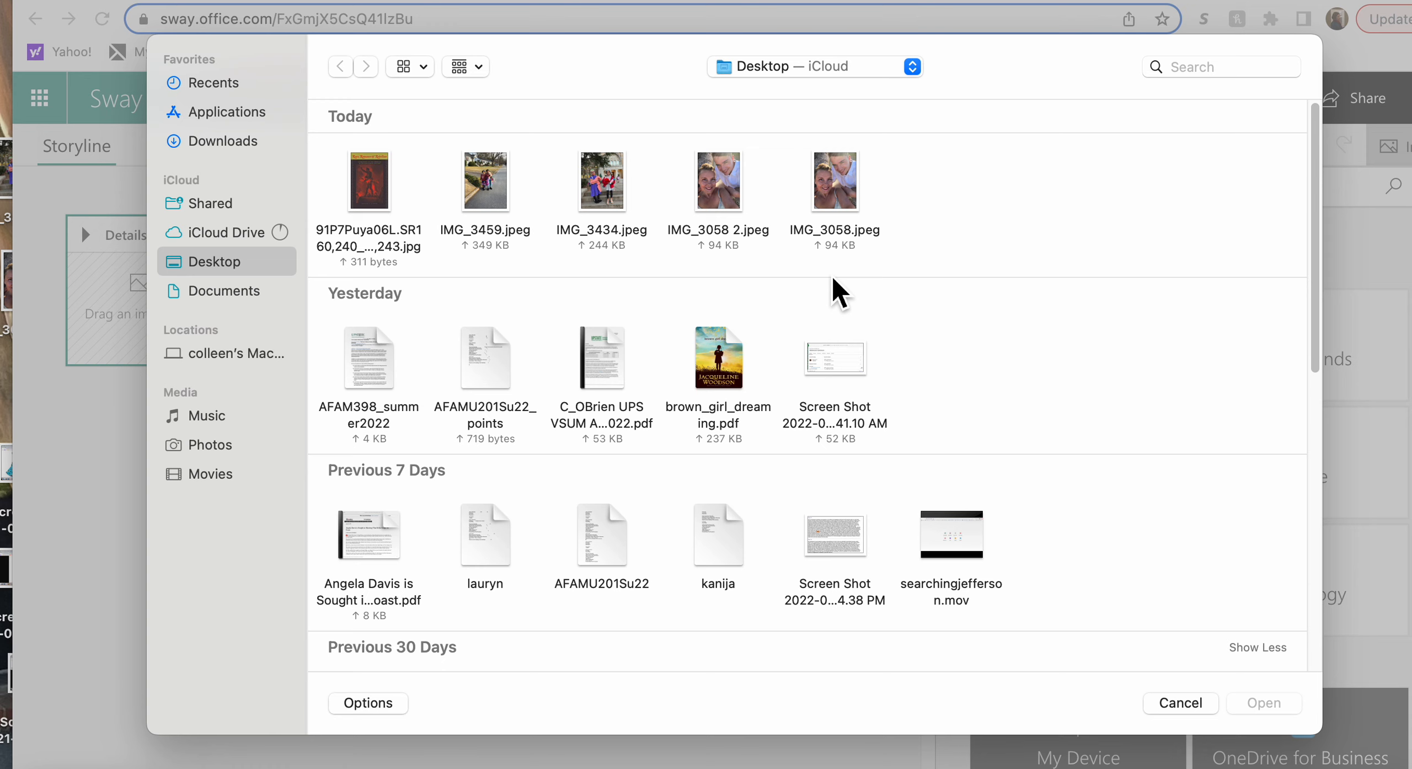
left_click(852, 213)
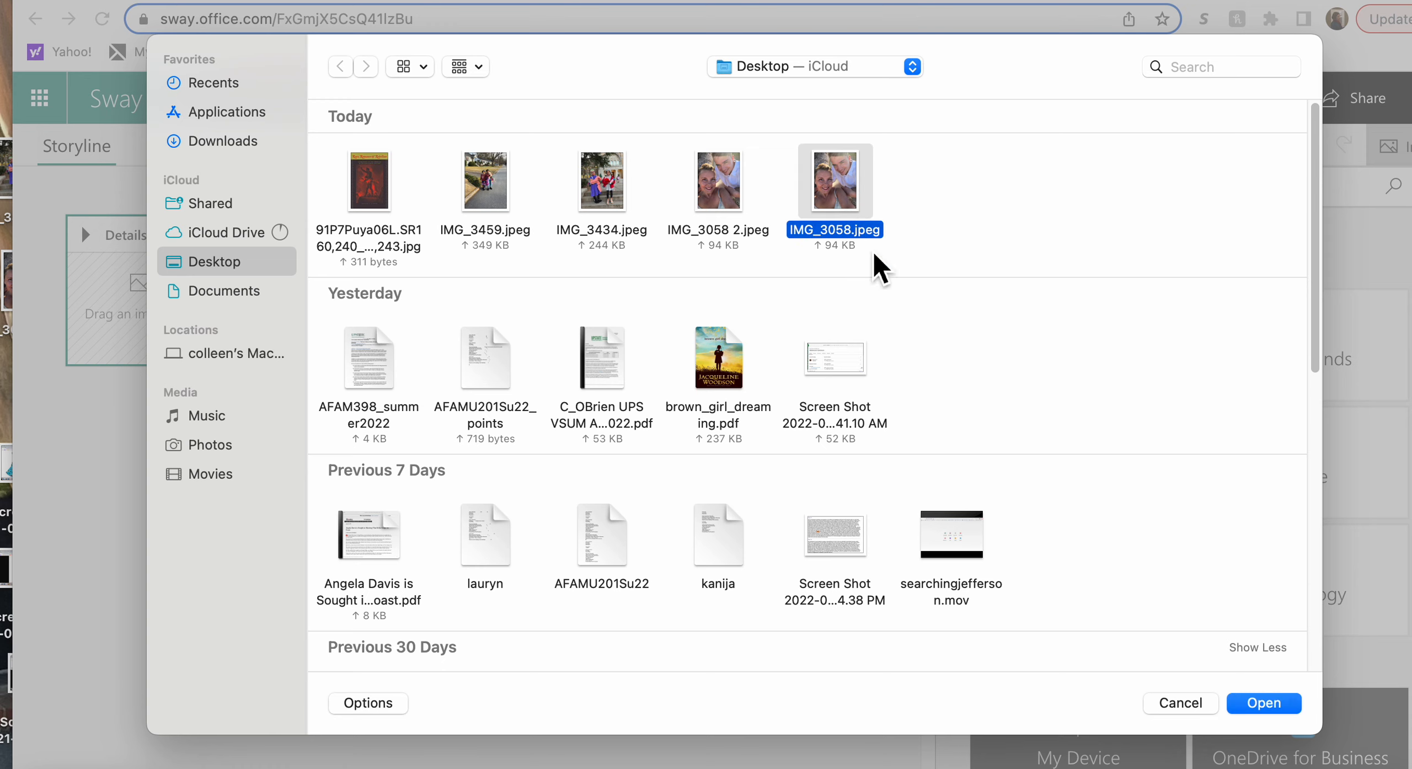
left_click(1263, 703)
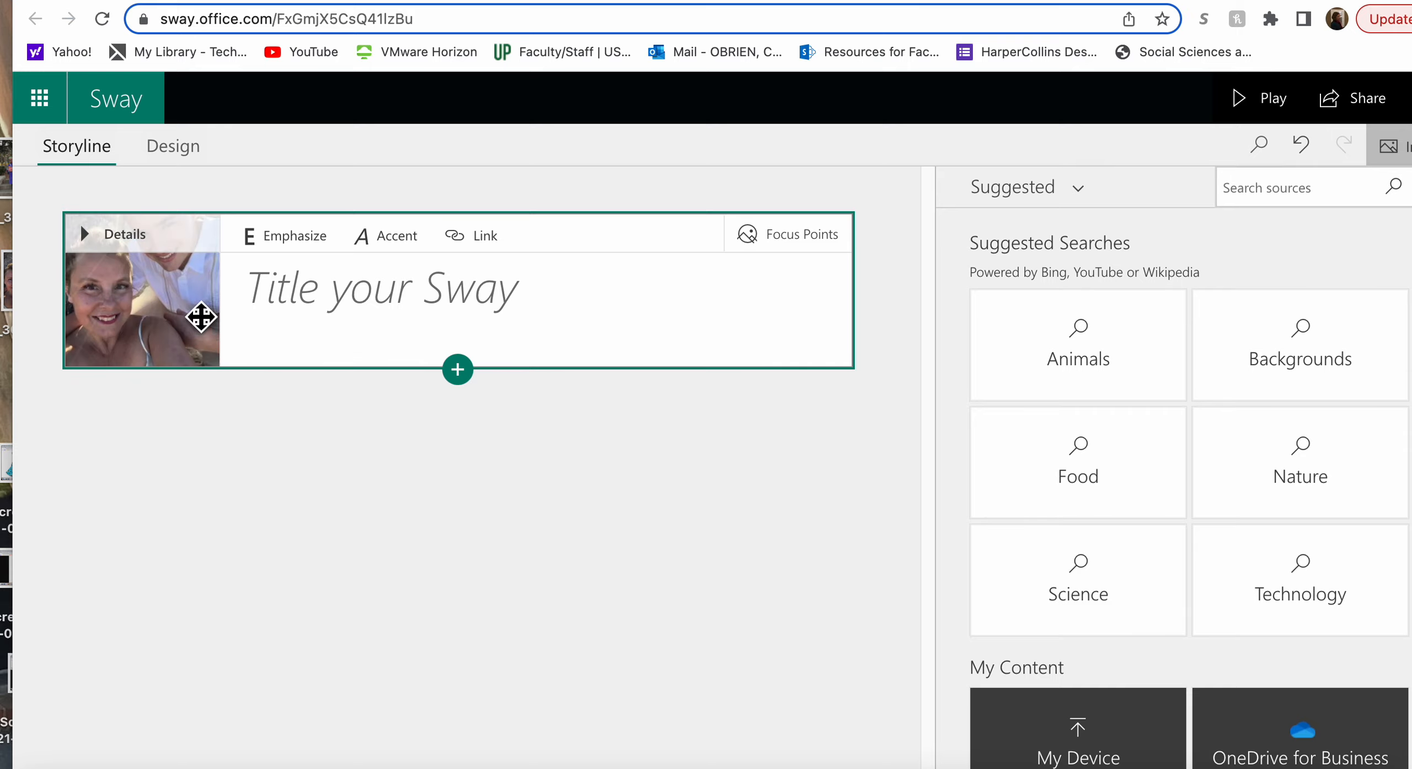
- Try focus points on the title image, reset them, and place a single focus point on the woman's face
left_click(800, 240)
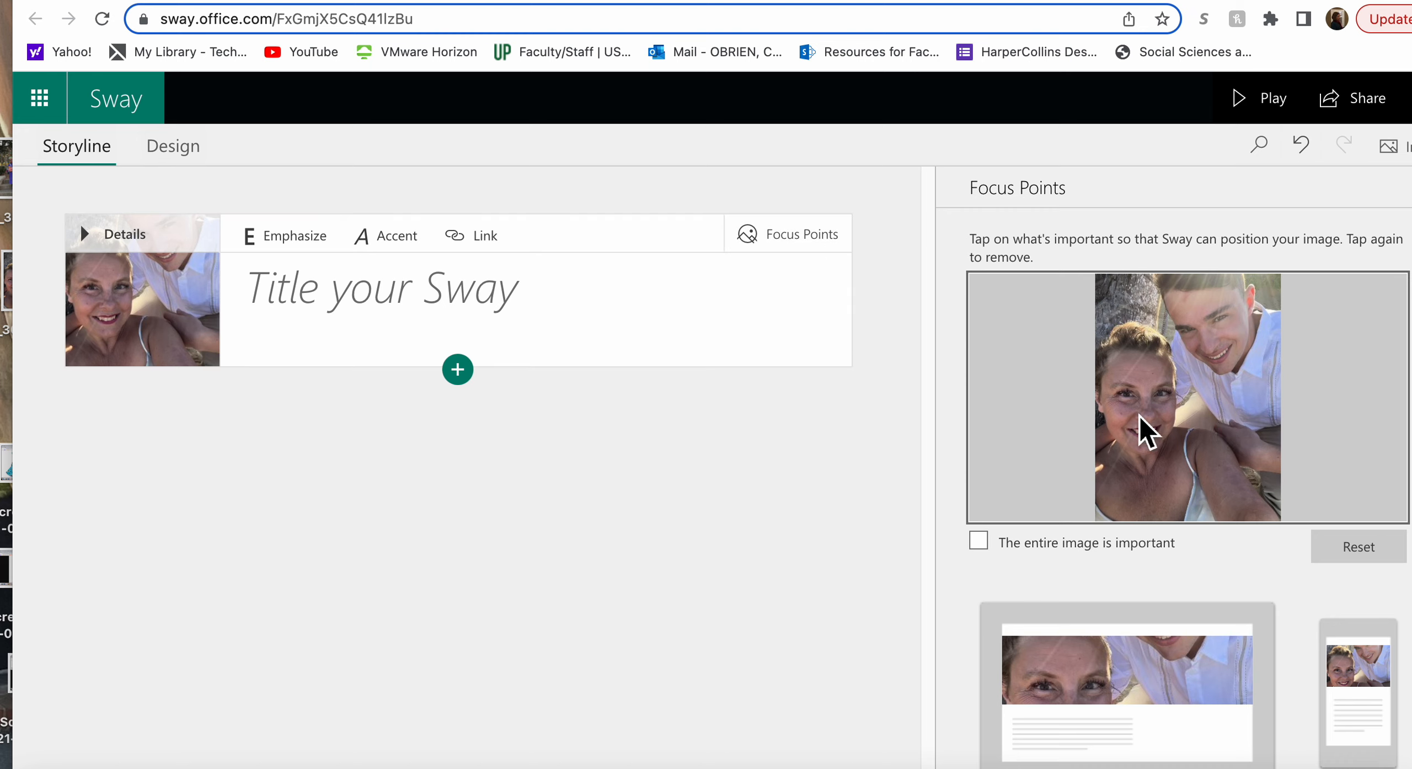
left_click(1134, 430)
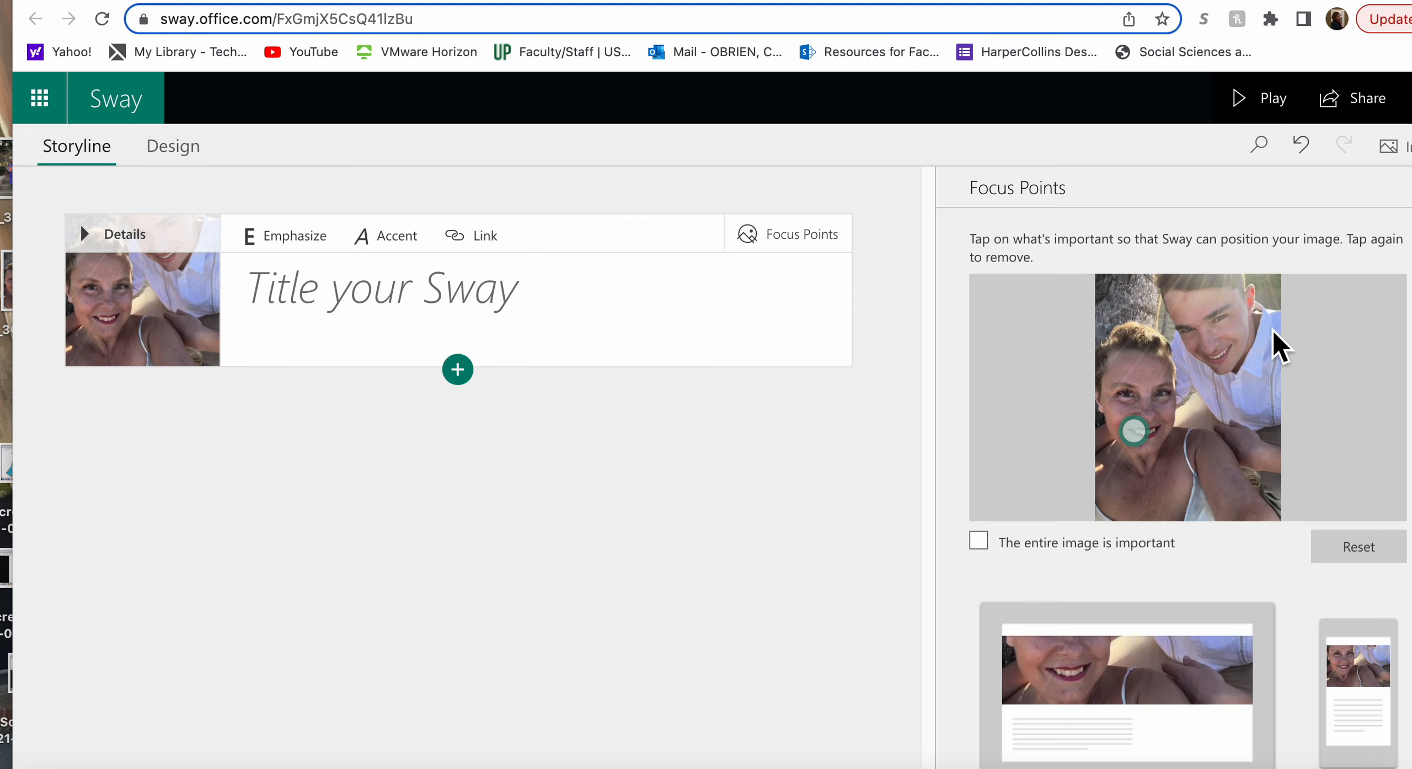
left_click(1194, 368)
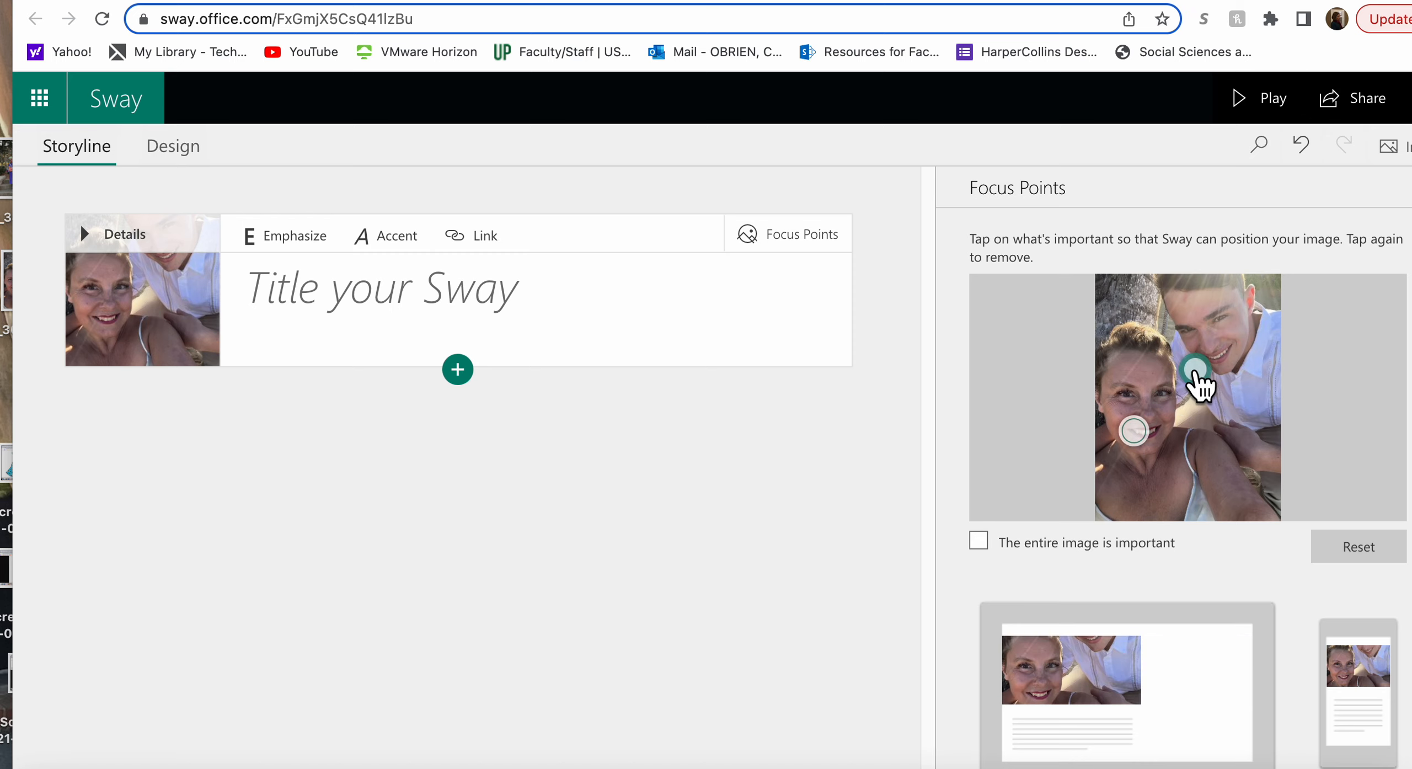
left_click_drag(1143, 446, 1151, 414)
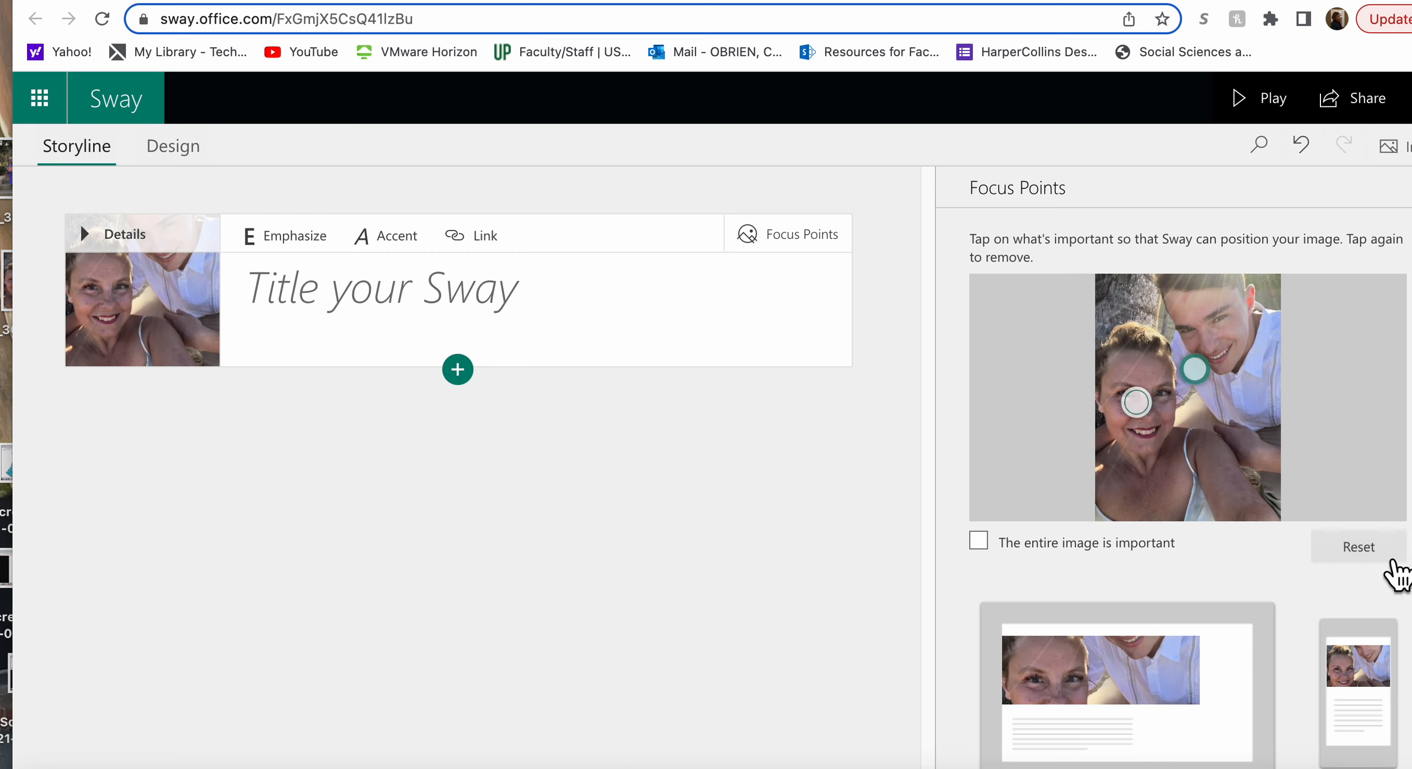
left_click(1385, 554)
left_click(1155, 423)
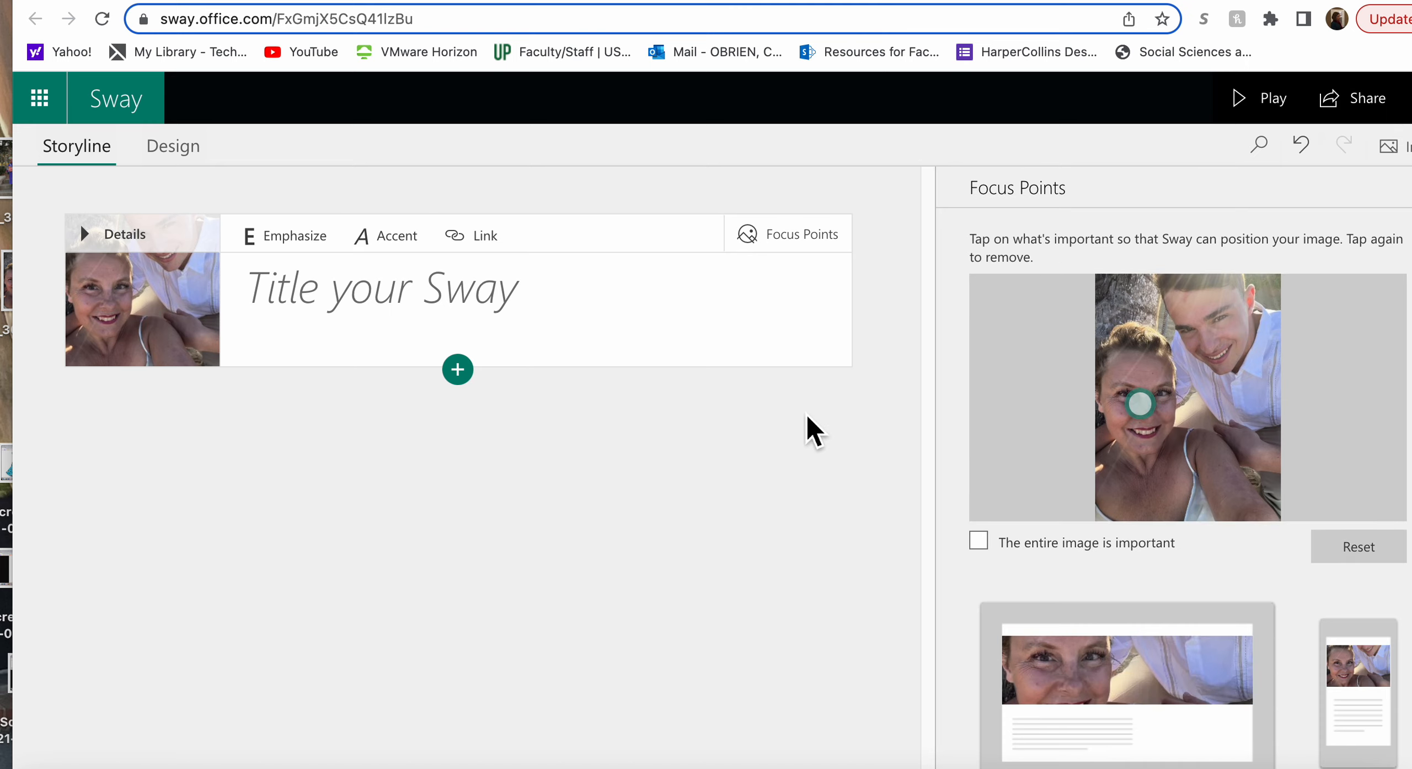
- Title the Sway with the instructor's title and surname in possessive form, followed by 'Introduciton'
left_click(403, 315)
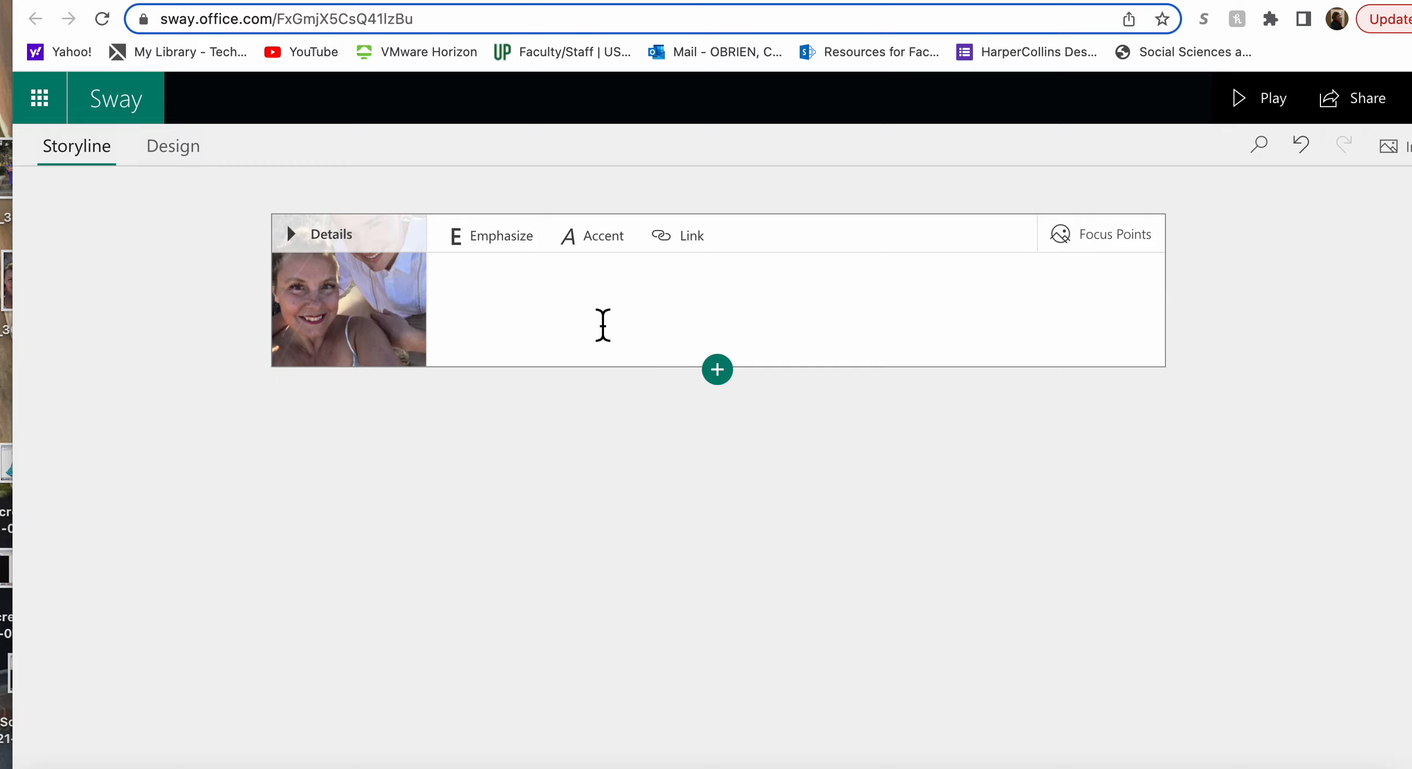
type("Dr. O'Bre")
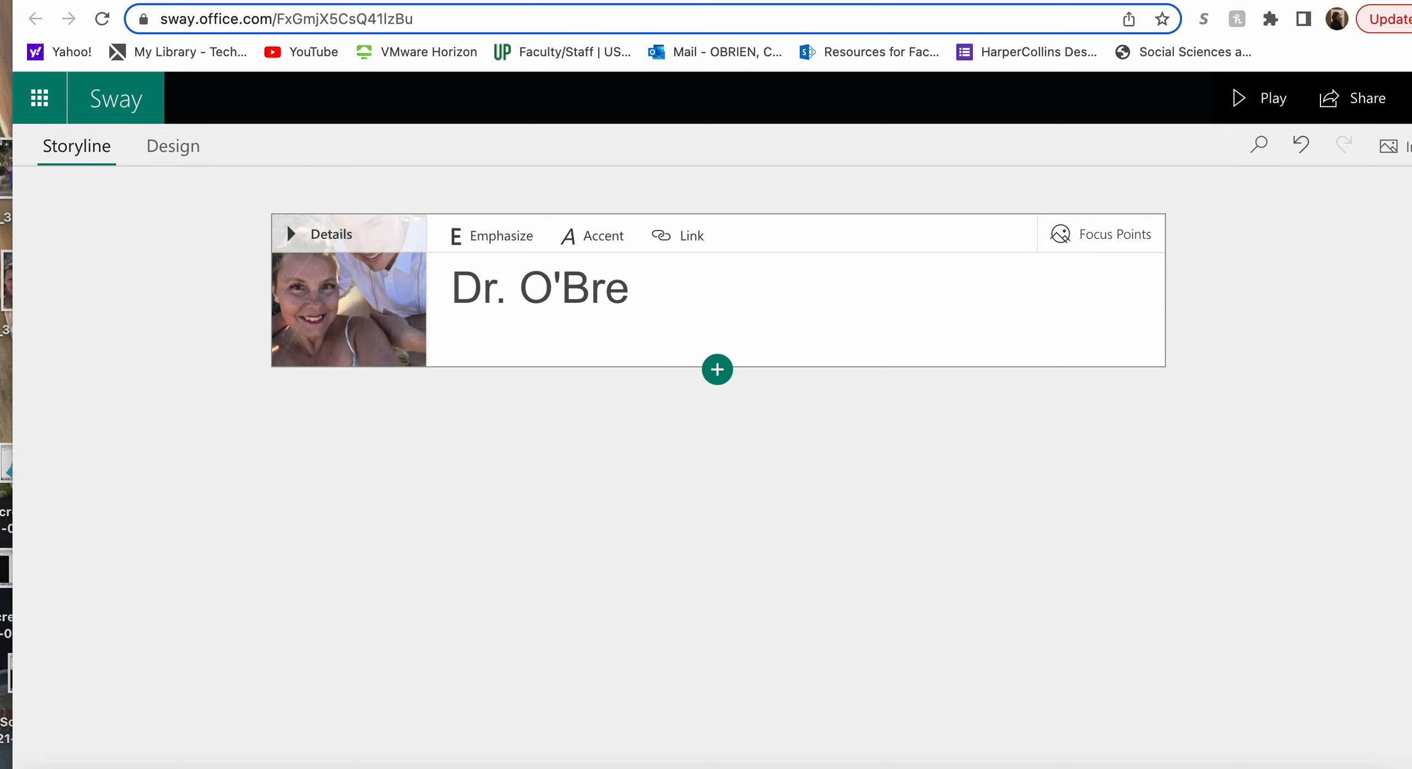
key("BackSpace")
type("ien's I")
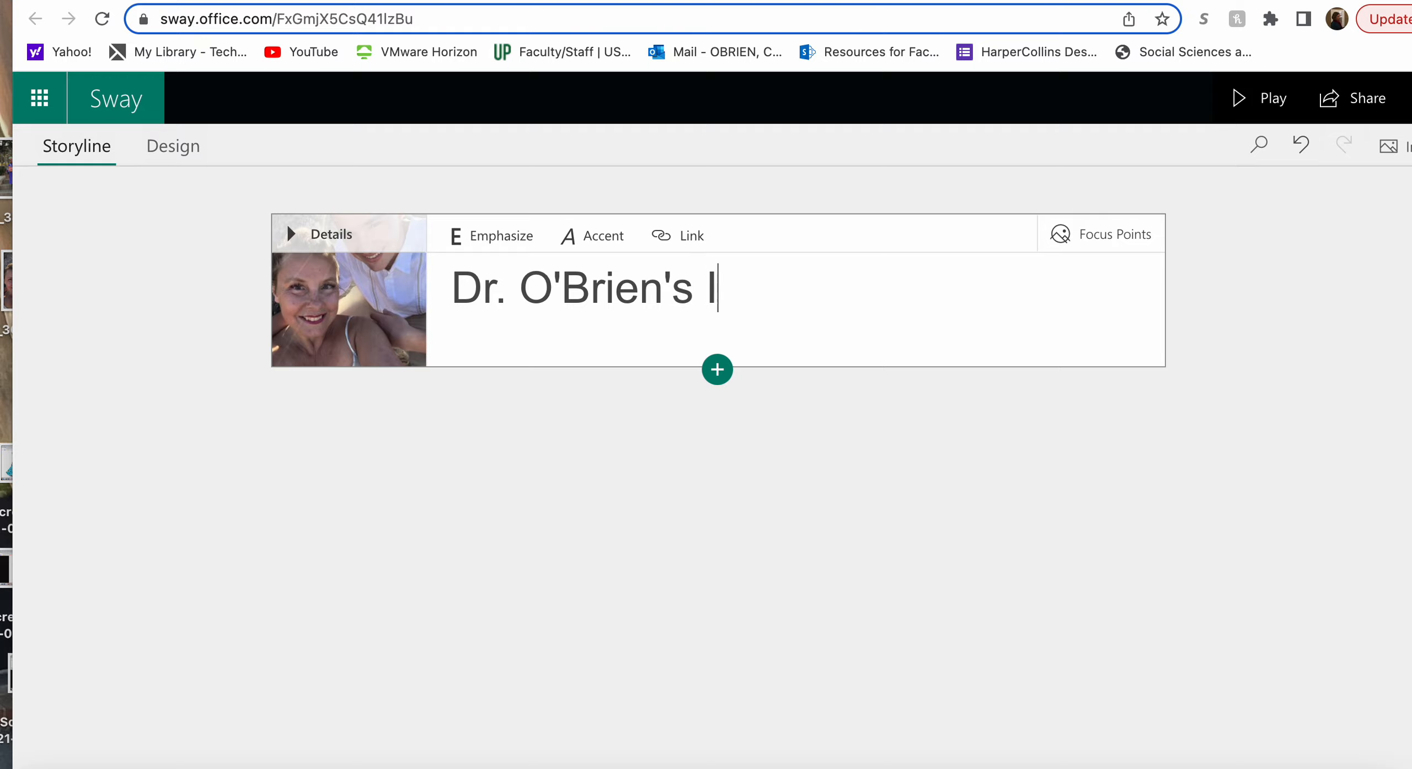
type("ntroduciton")
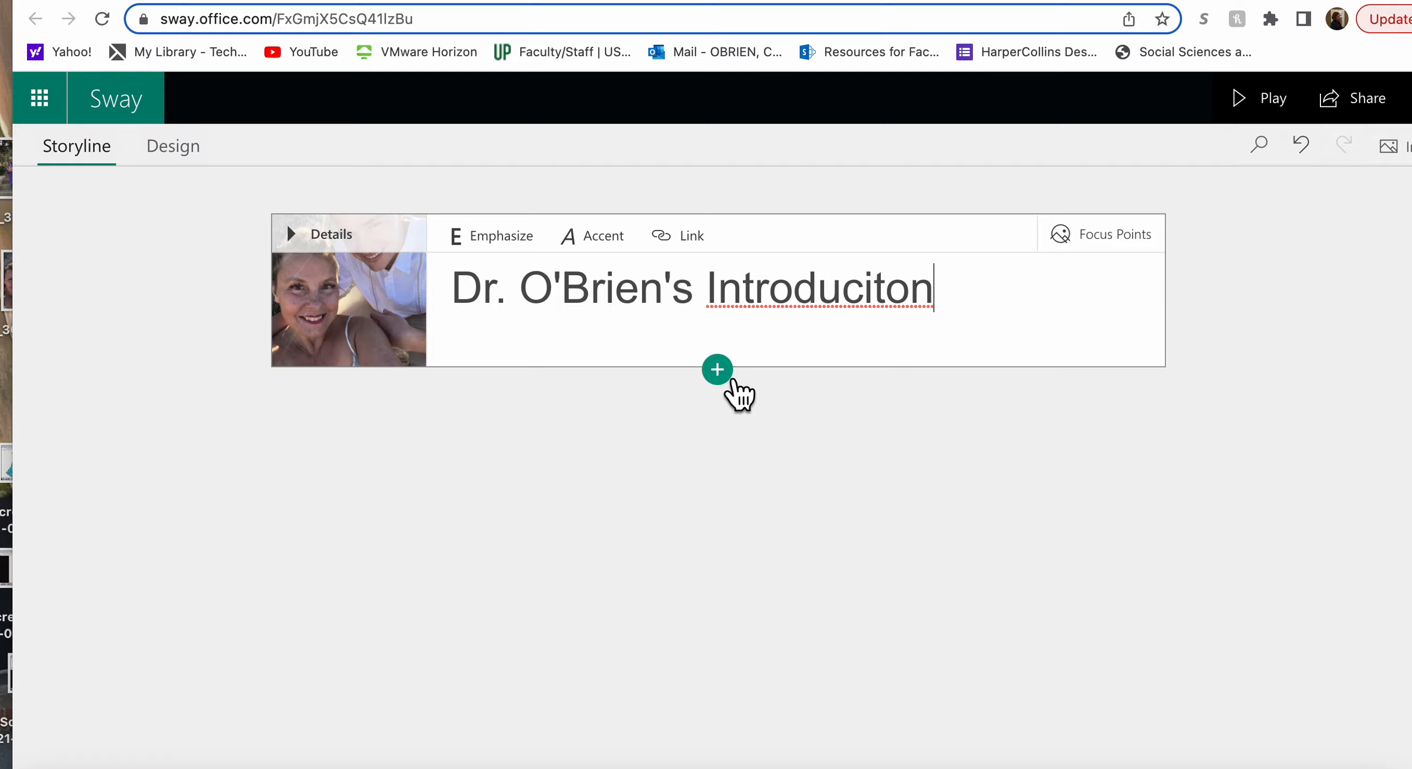
- Insert an image card below the title card
left_click(717, 370)
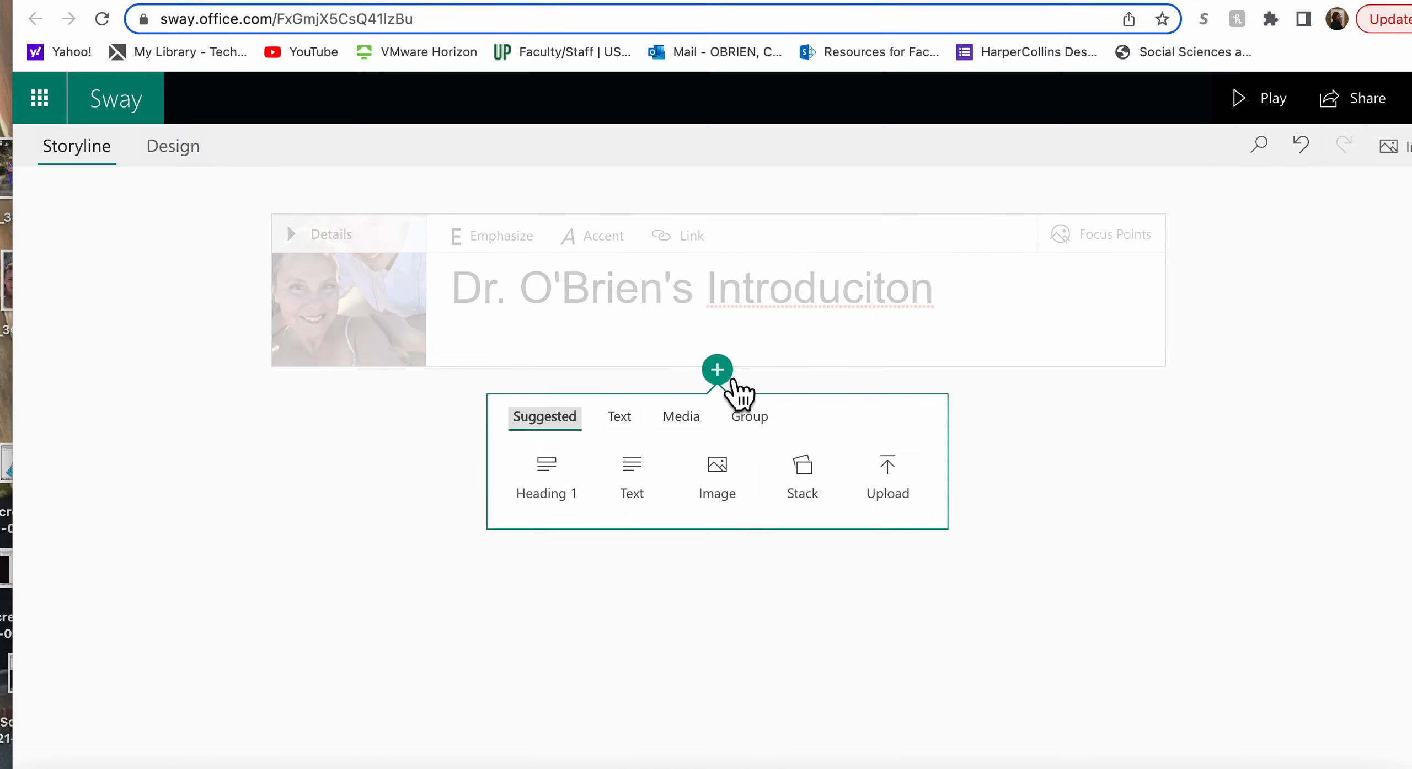
left_click(717, 469)
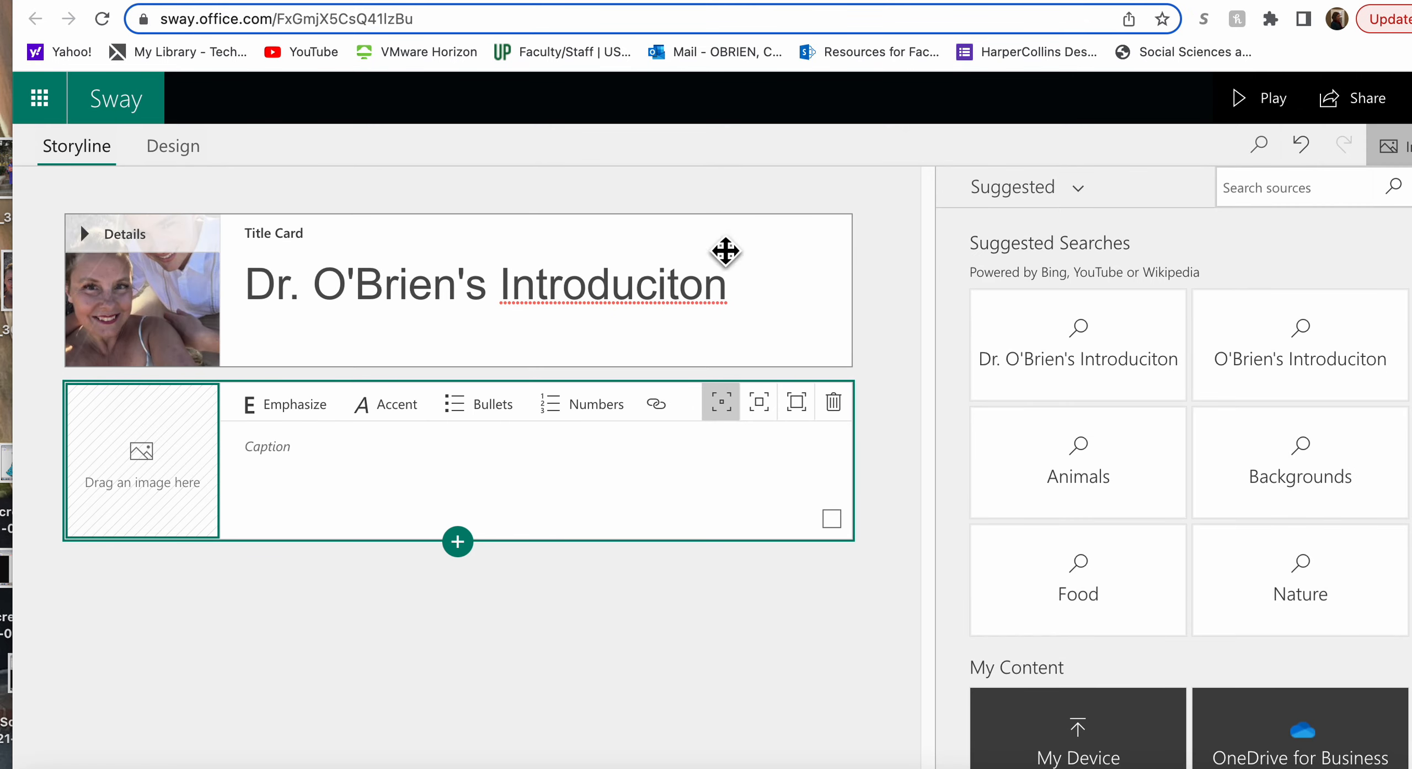
- Correct the misspelled last word of the title to 'Introduction'
left_click(693, 299)
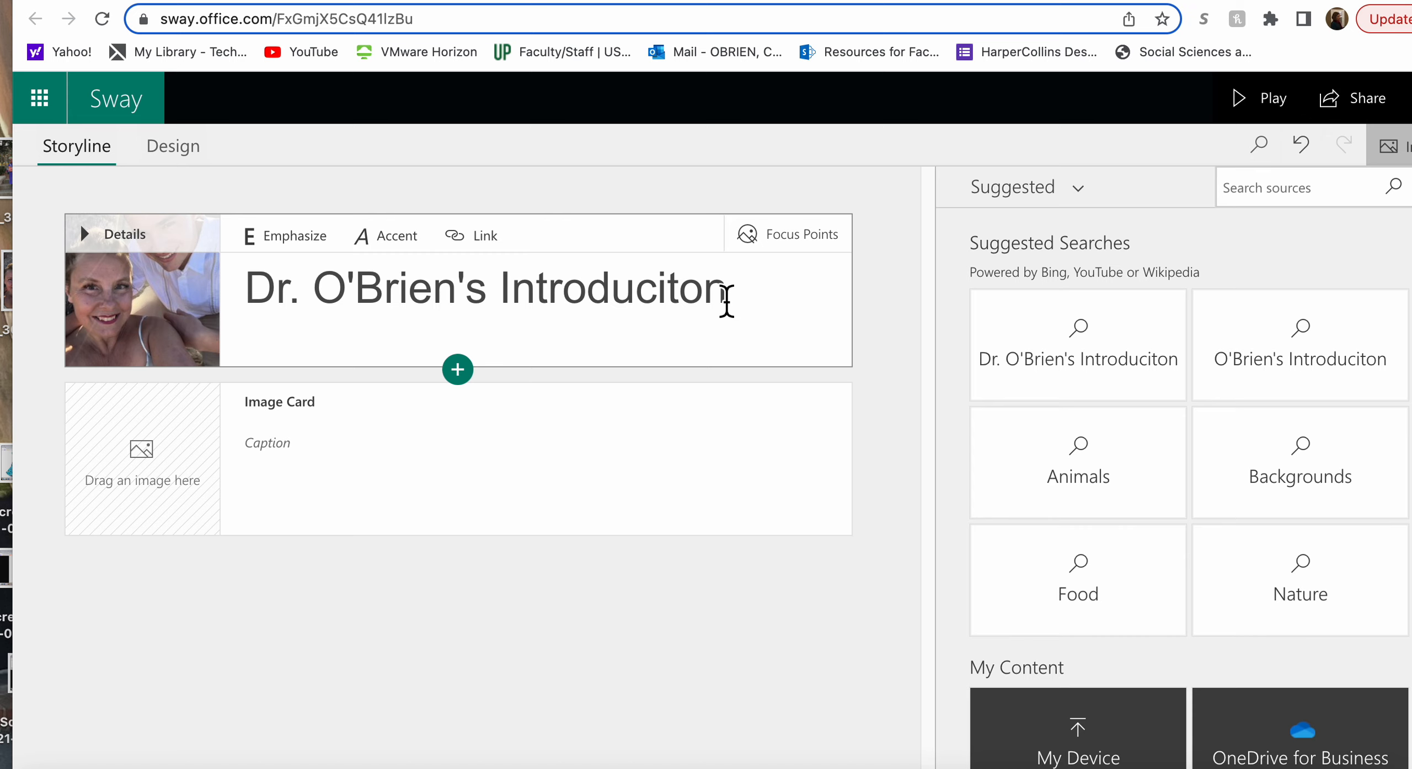
key("BackSpace")
key("BackSpace")
key("BackSpace")
type("tion")
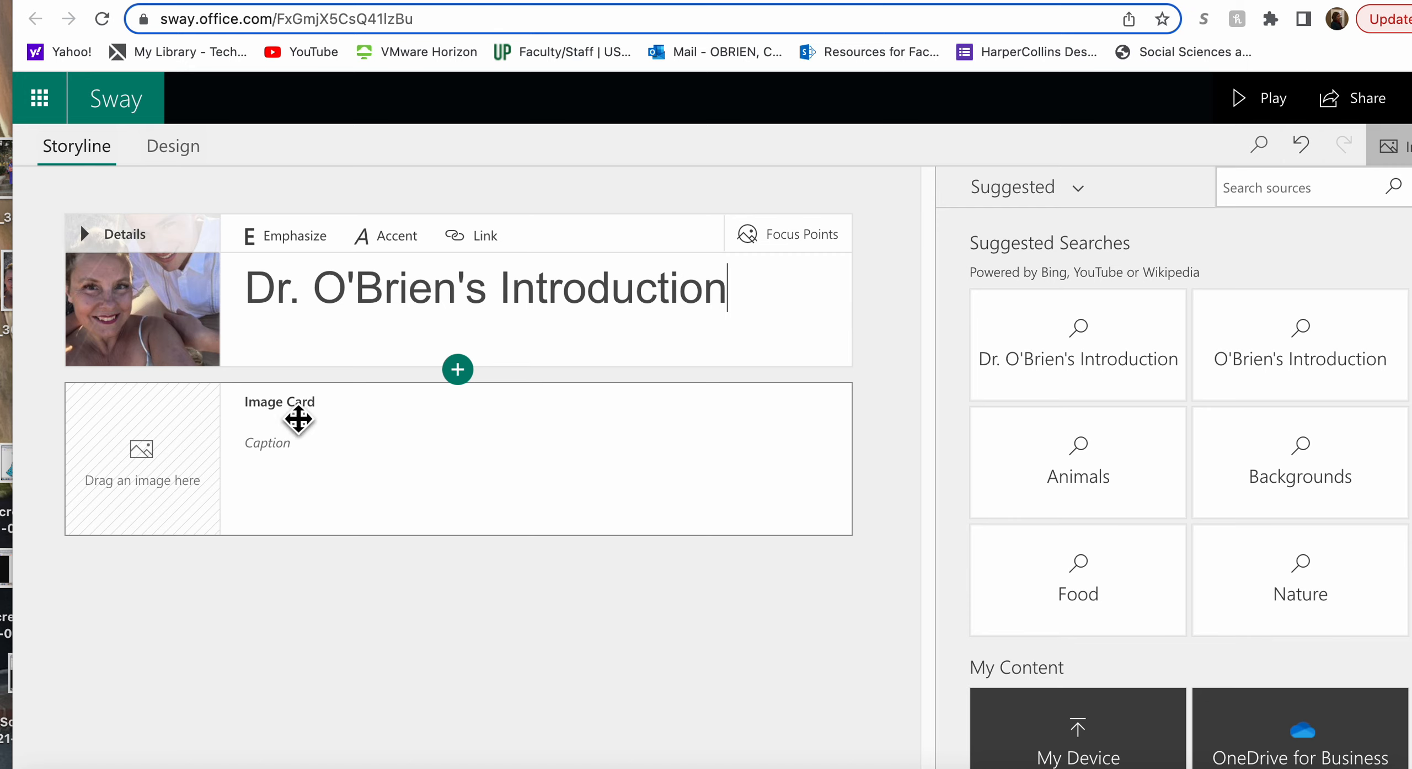
- Upload the book cover image whose name starts with 91P7Puya06L from the Desktop folder into the empty image card
left_click(169, 475)
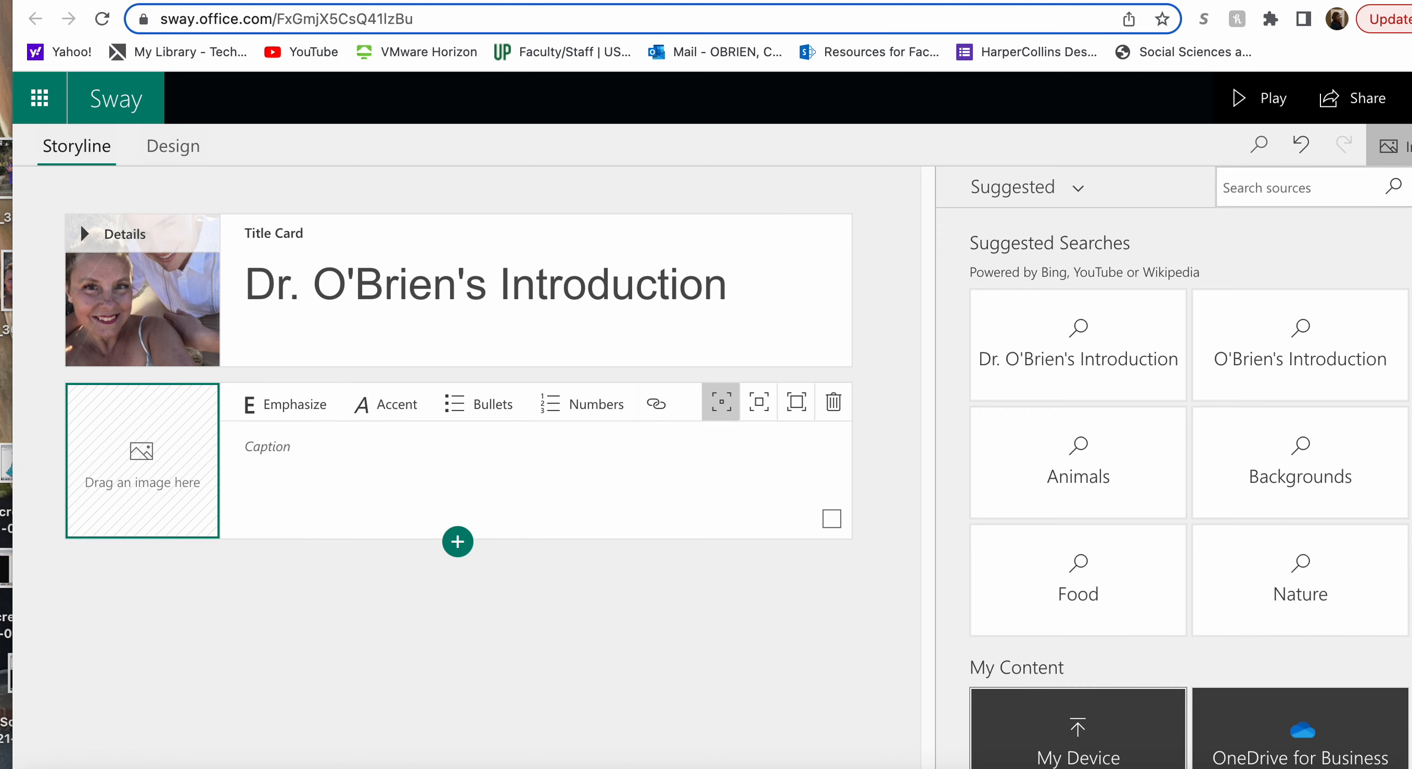
left_click(1094, 741)
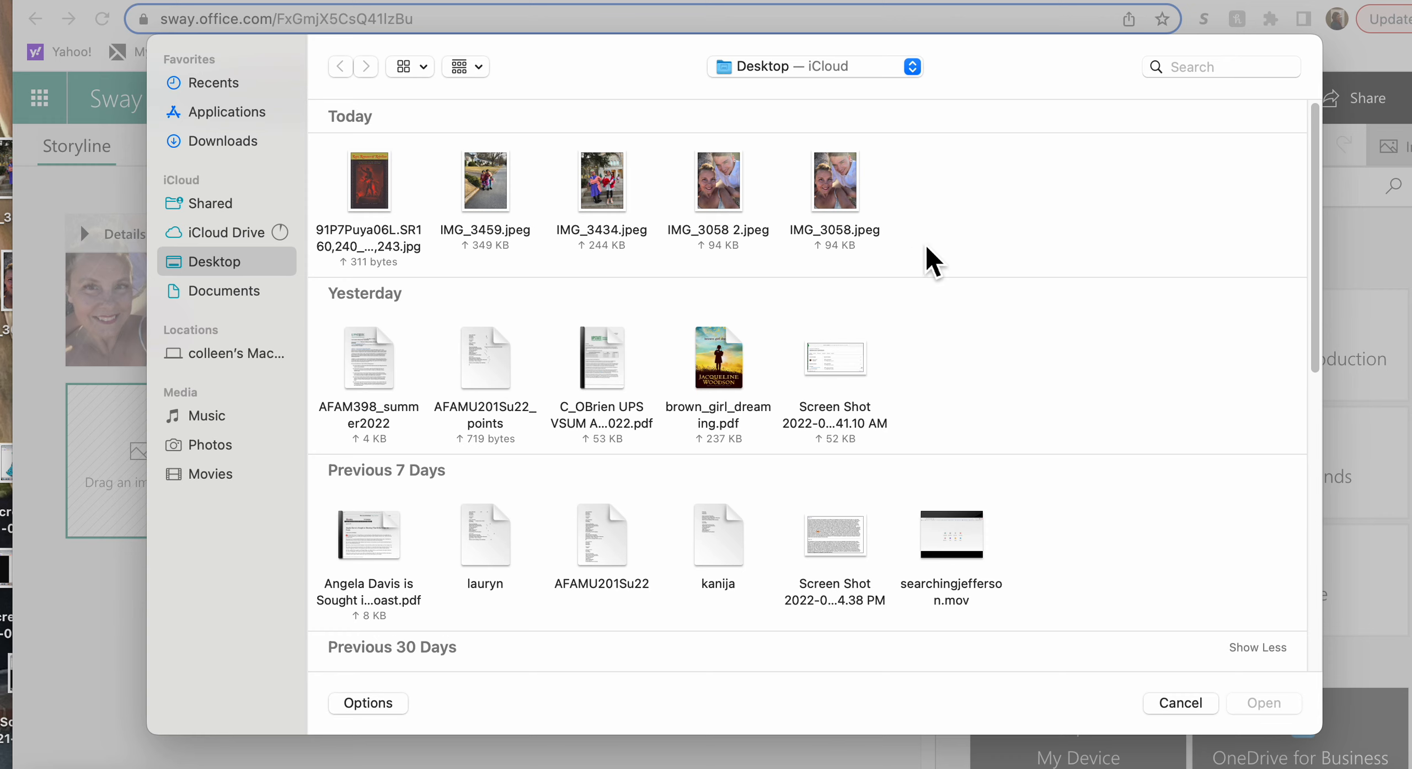
left_click(379, 190)
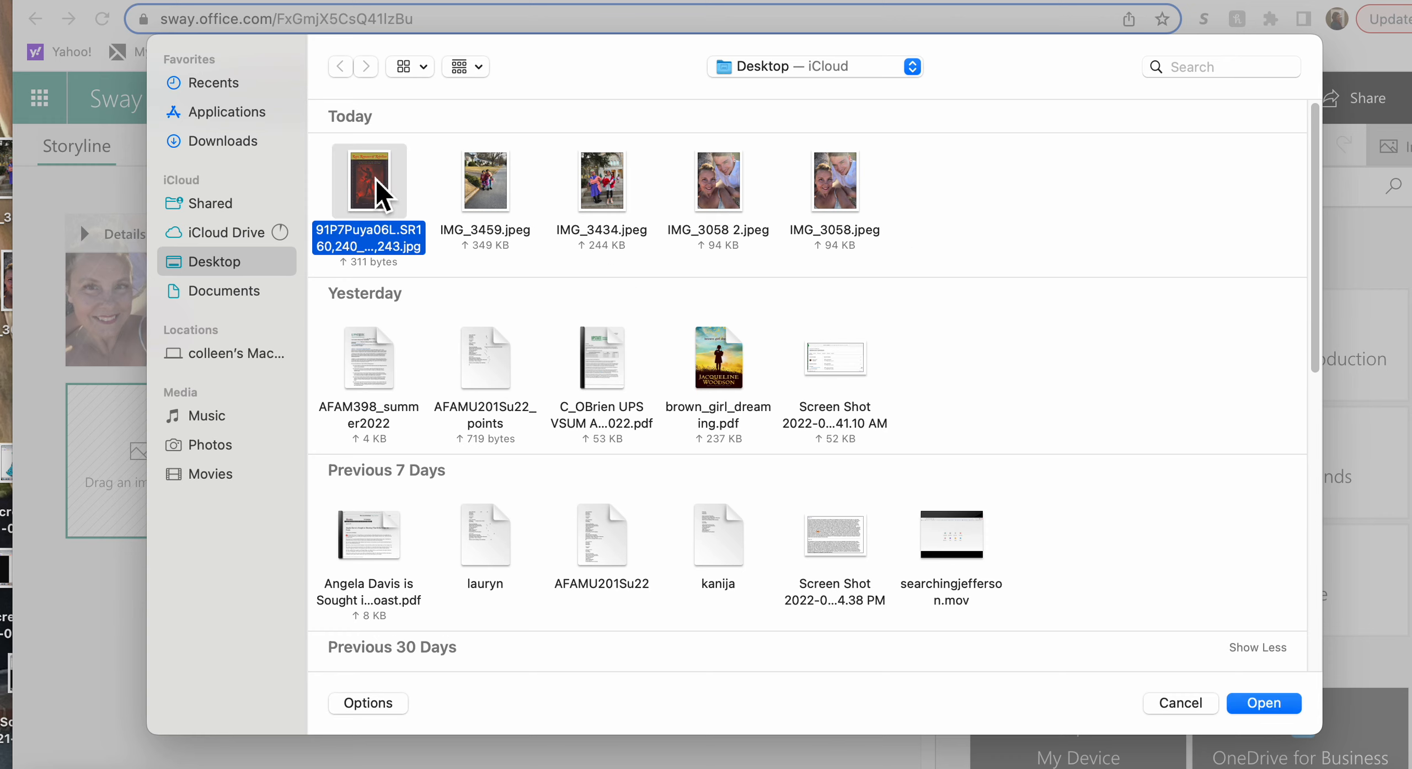
left_click(1271, 711)
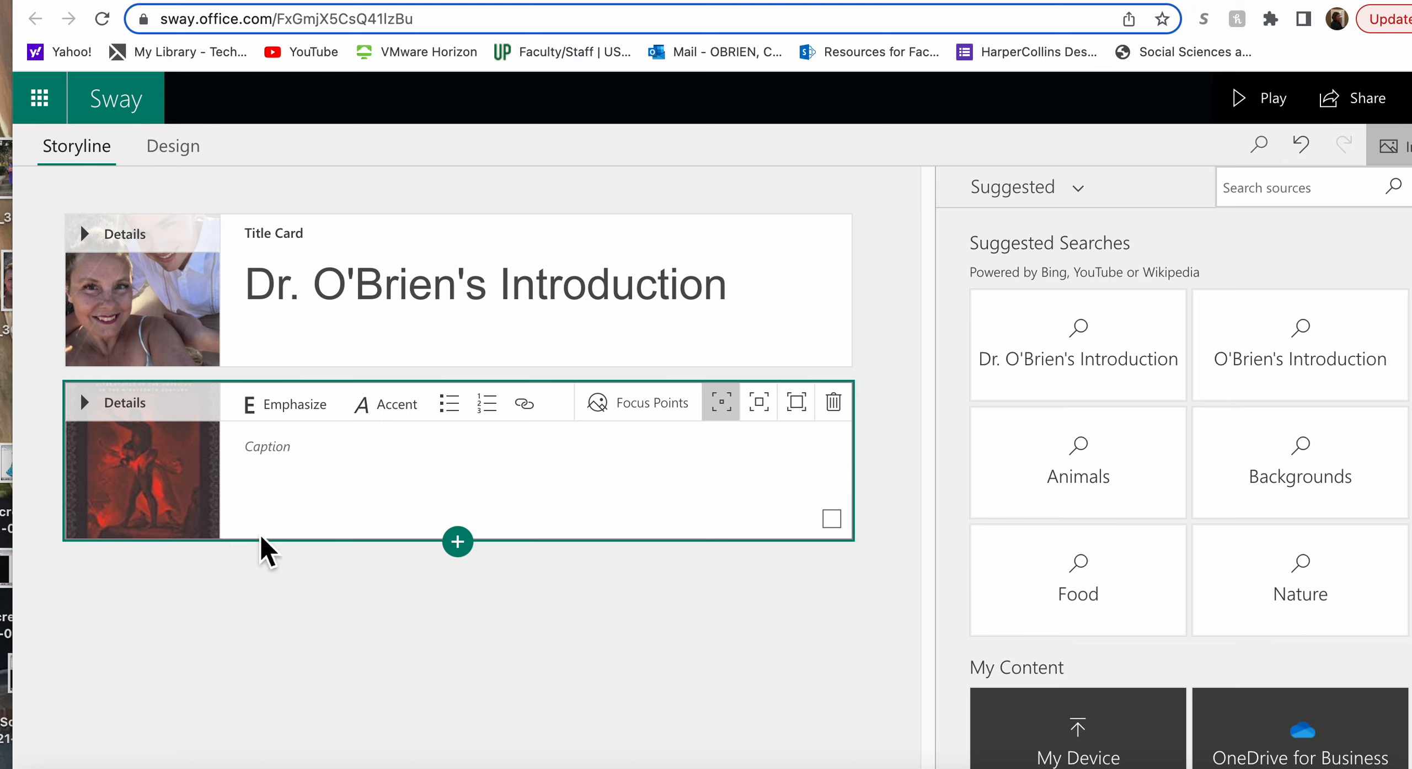
- Caption the book cover image 'This is the only book-length publication I have written (2013). My favorite genres of writing include novels and memoirs.'
left_click(290, 462)
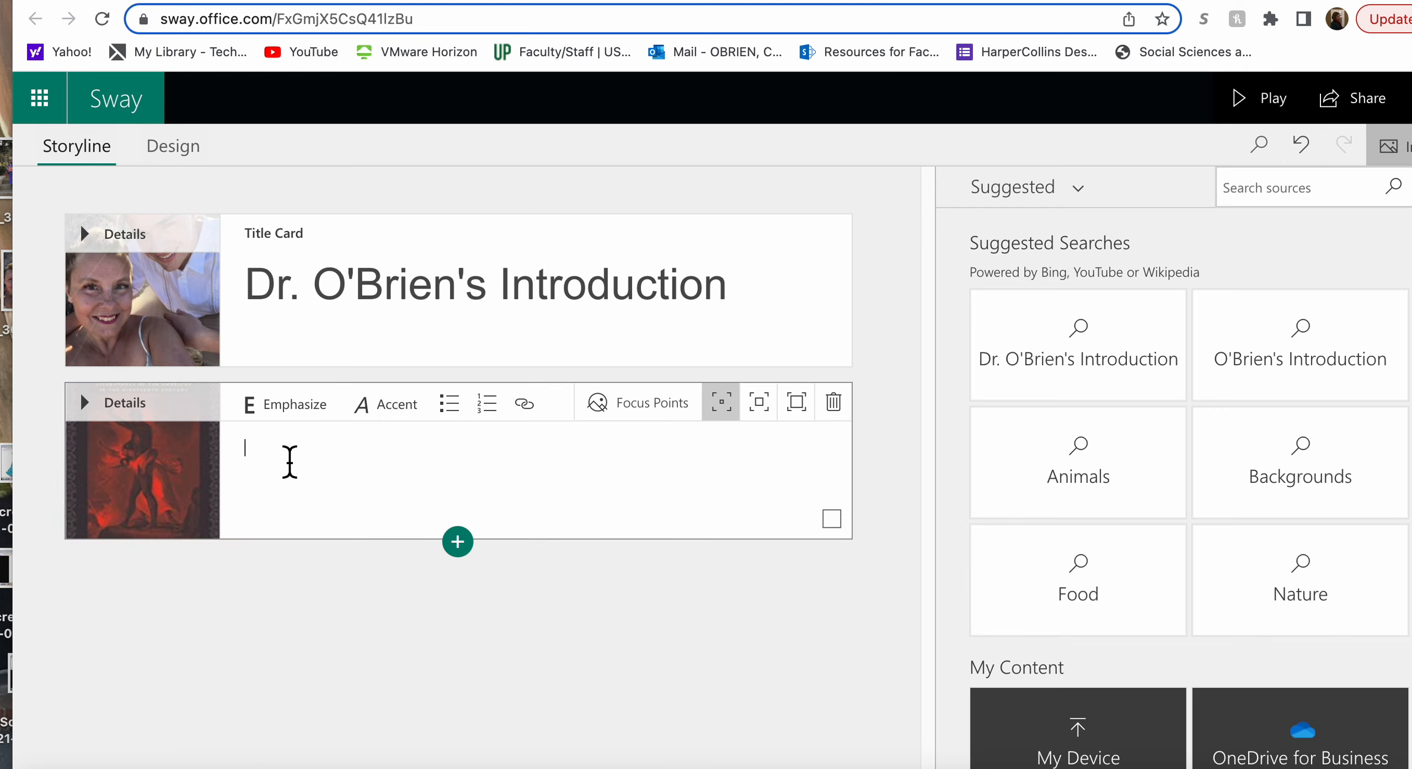
type("This s is the only bo")
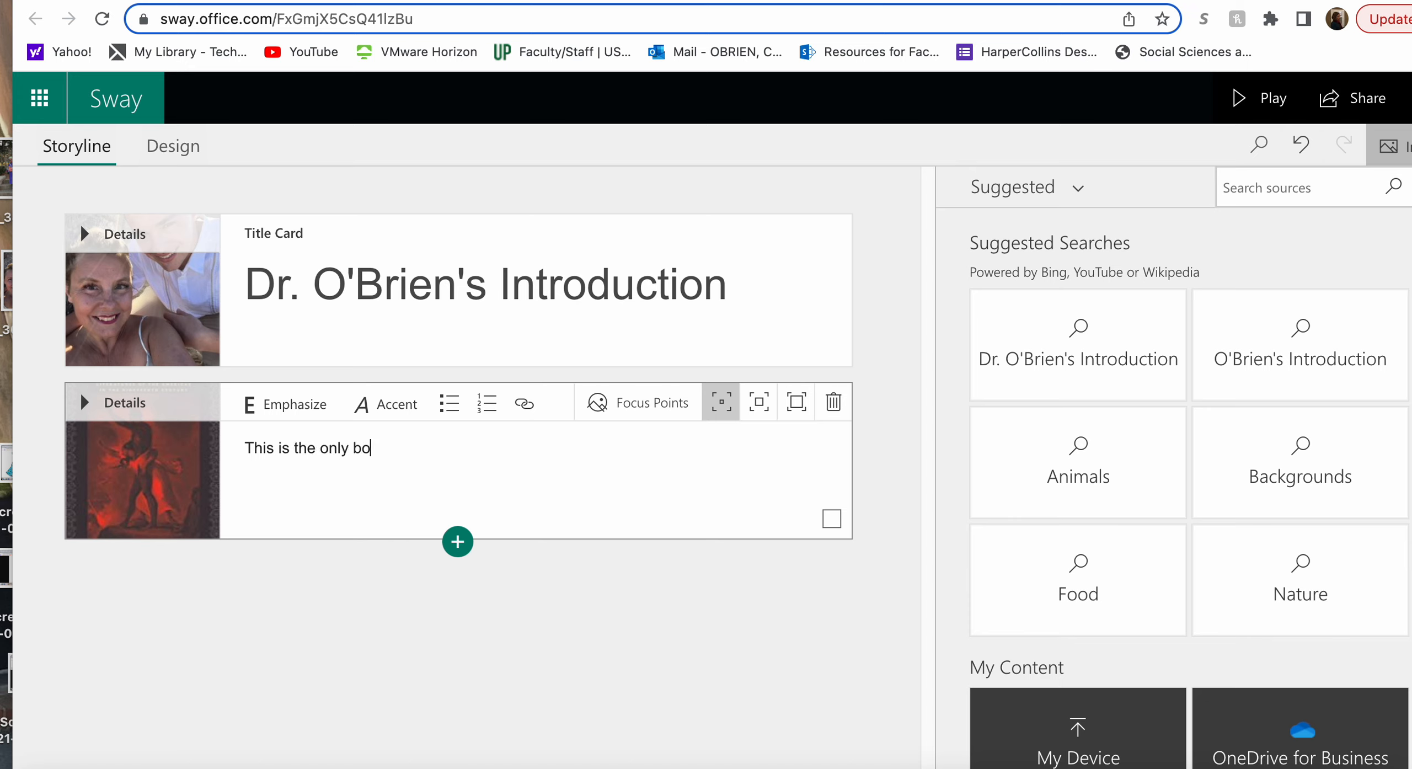
type("ok-length pu")
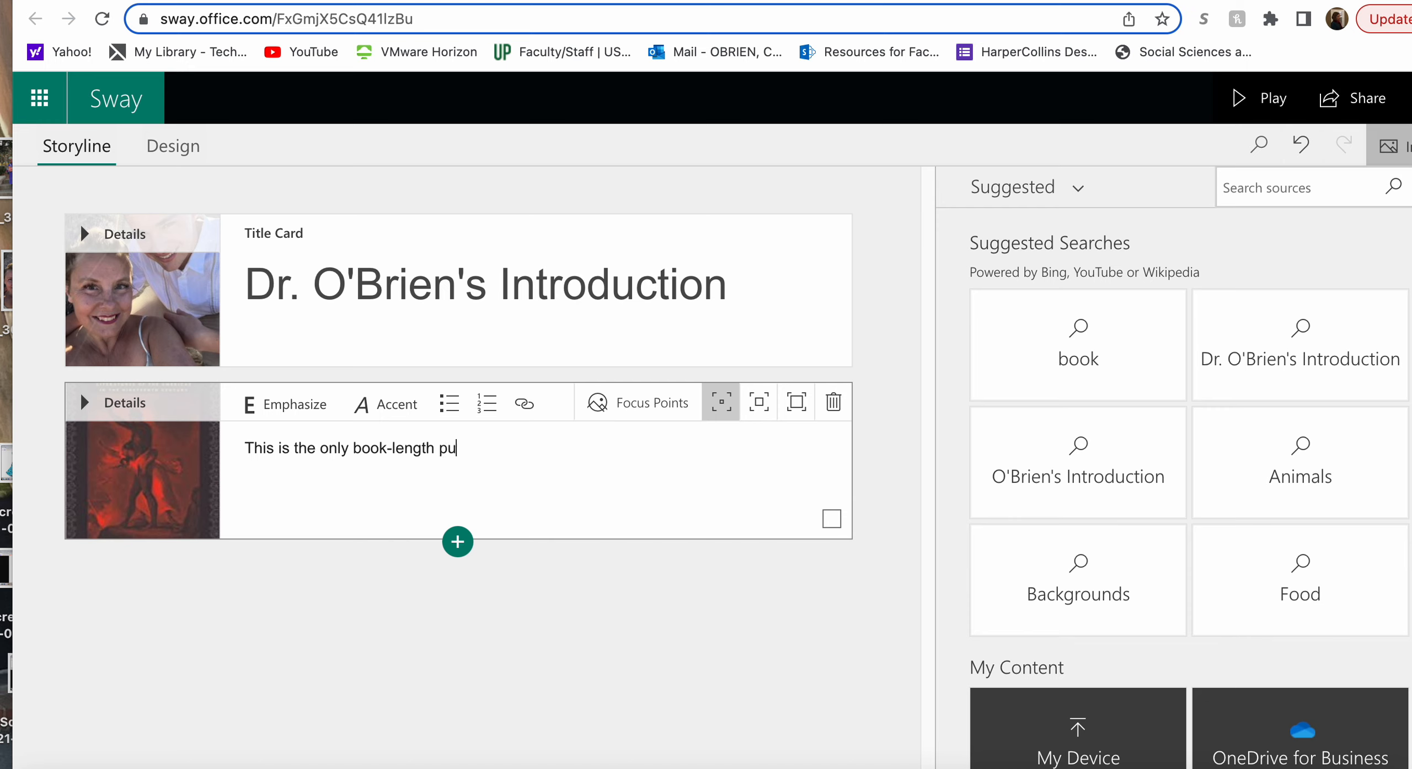
type("blication")
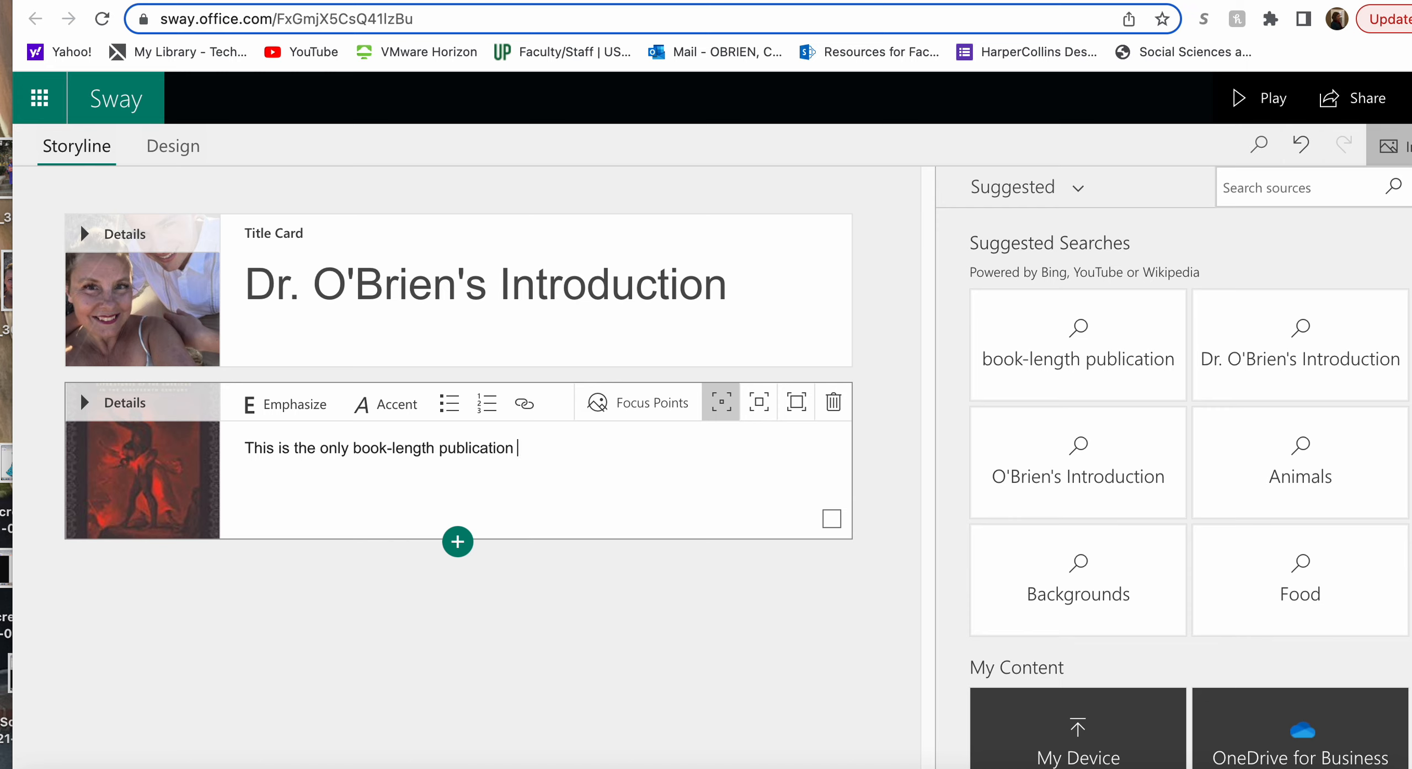
type("I have written (201")
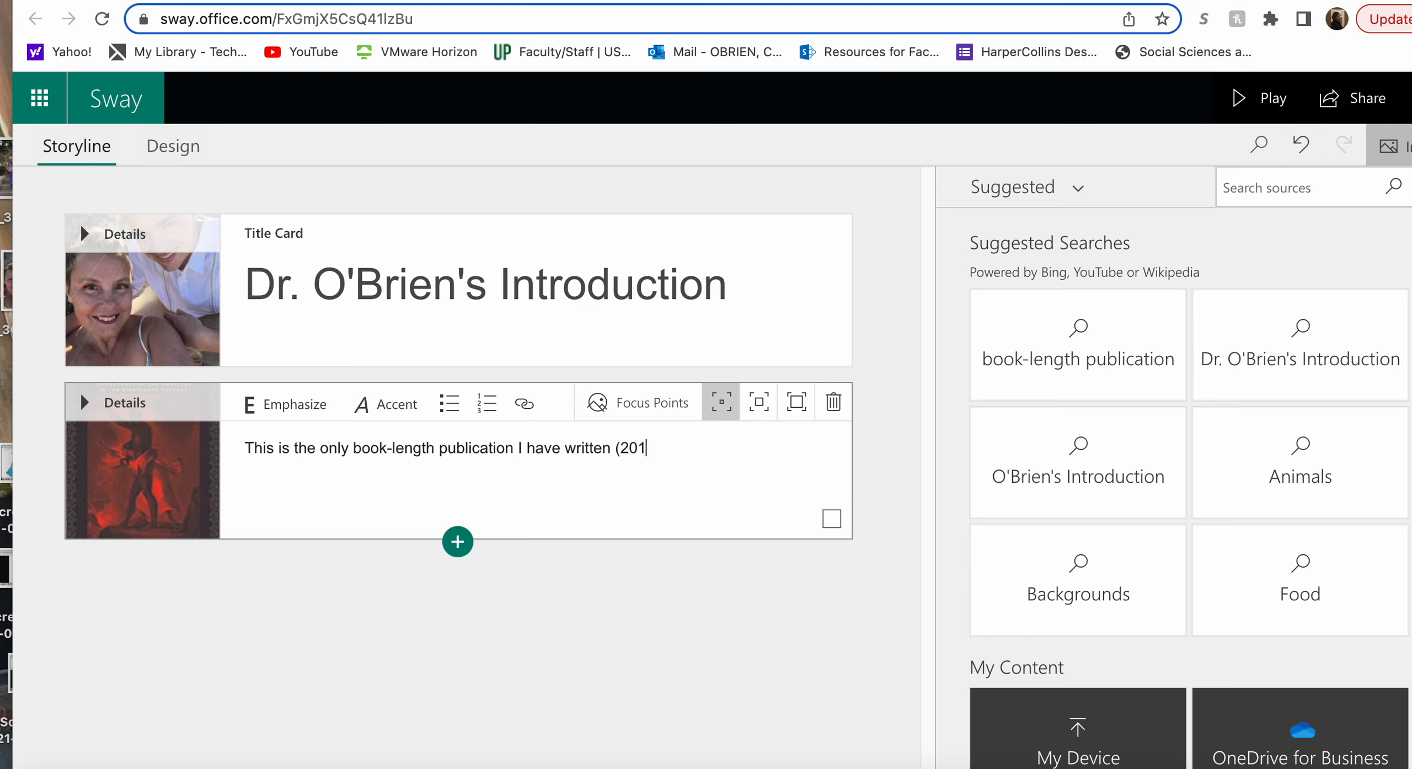
type("3). My favorite genres of")
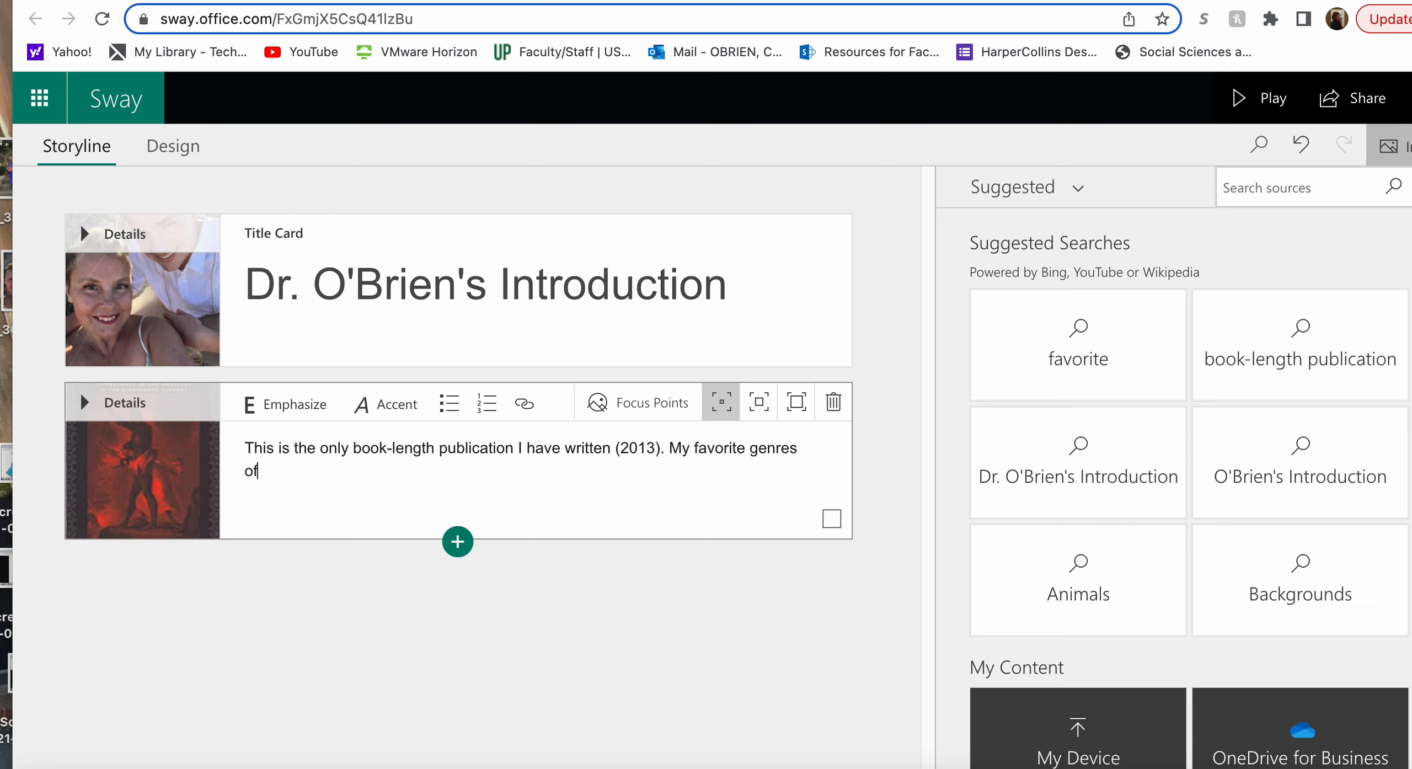
type(" writing")
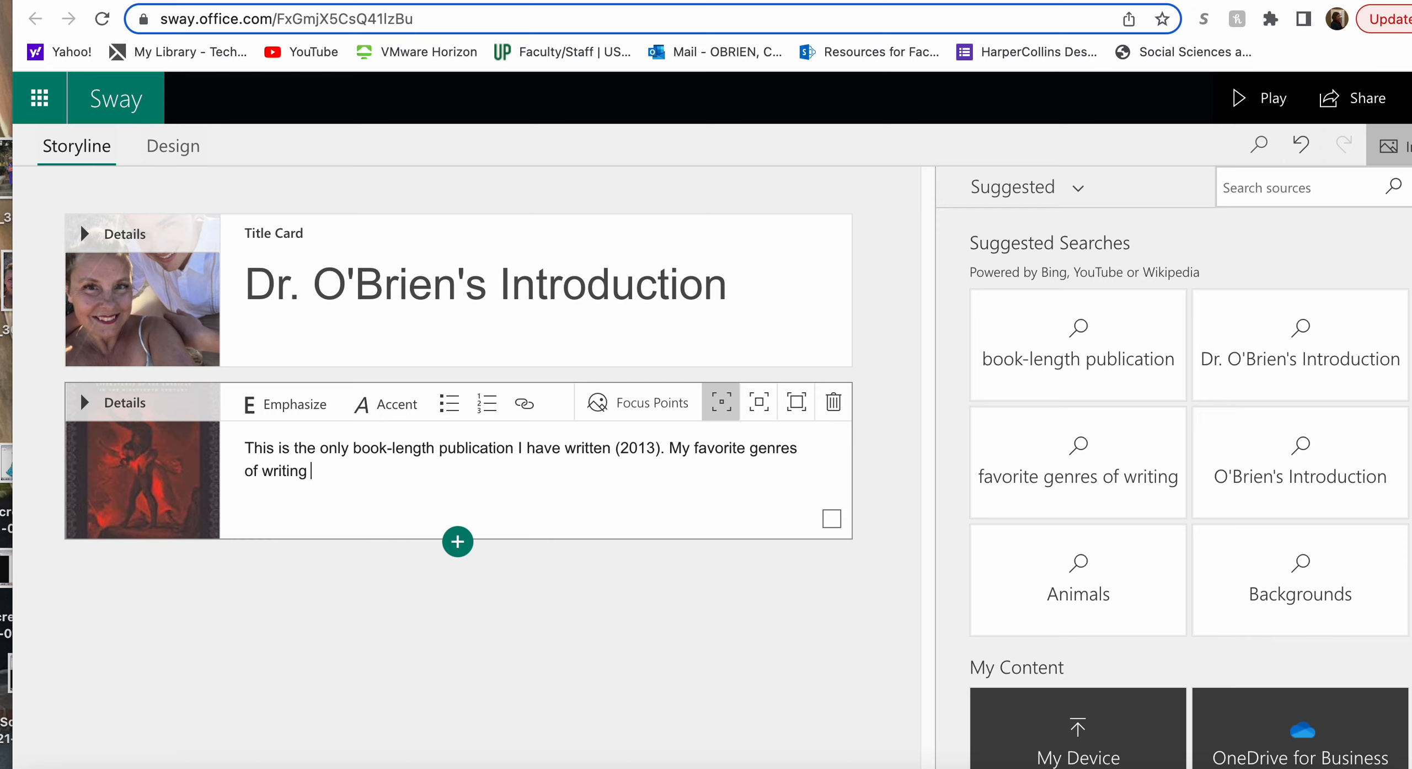
type("include novels na")
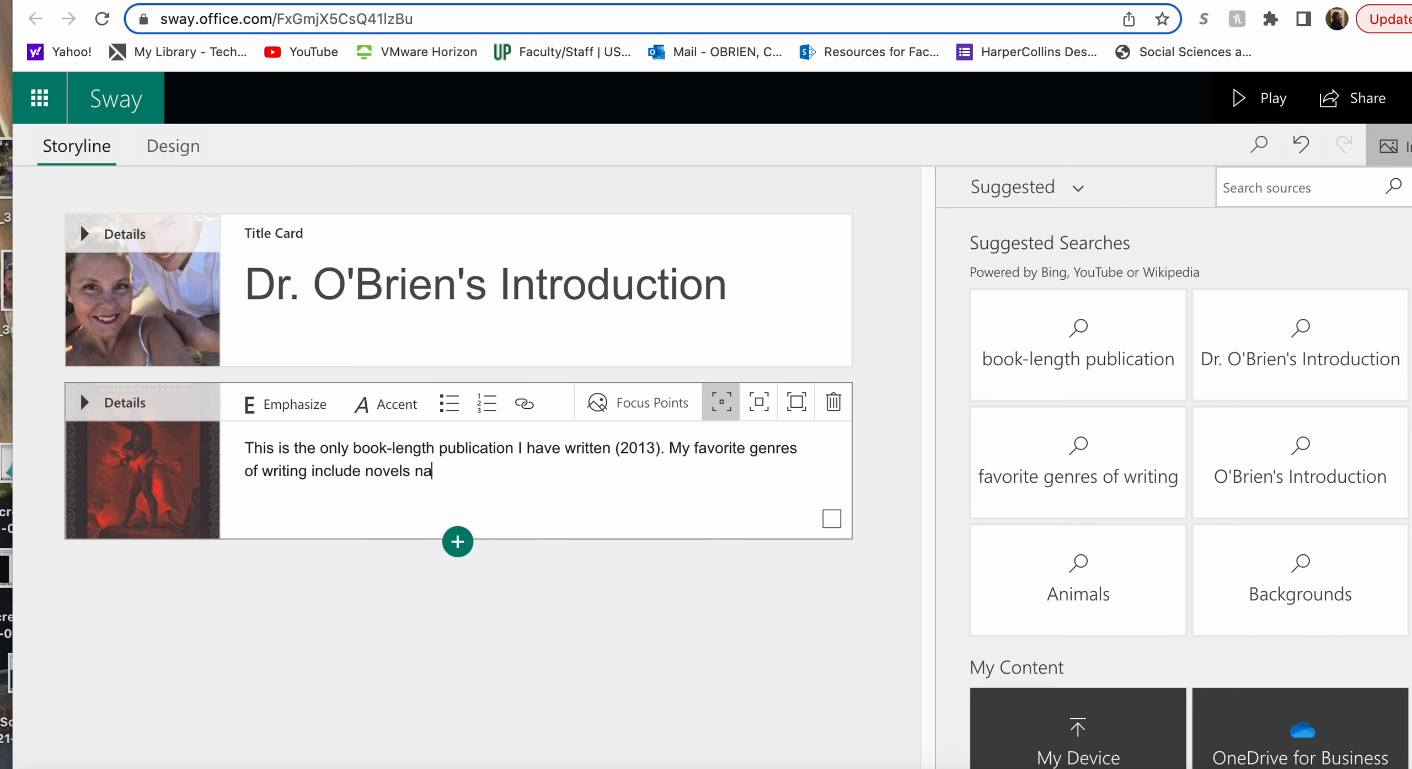
key("BackSpace")
key("BackSpace")
type("and me")
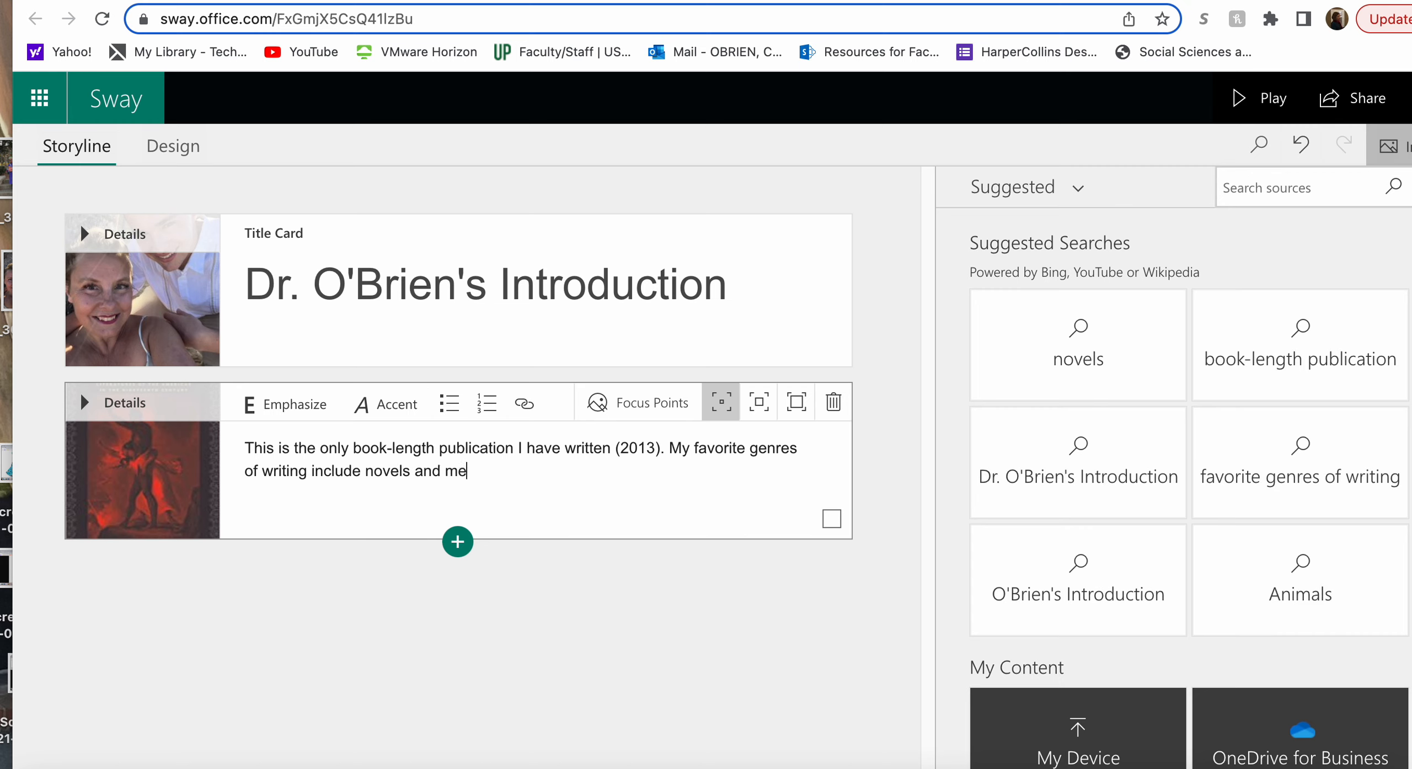
type("moirs.")
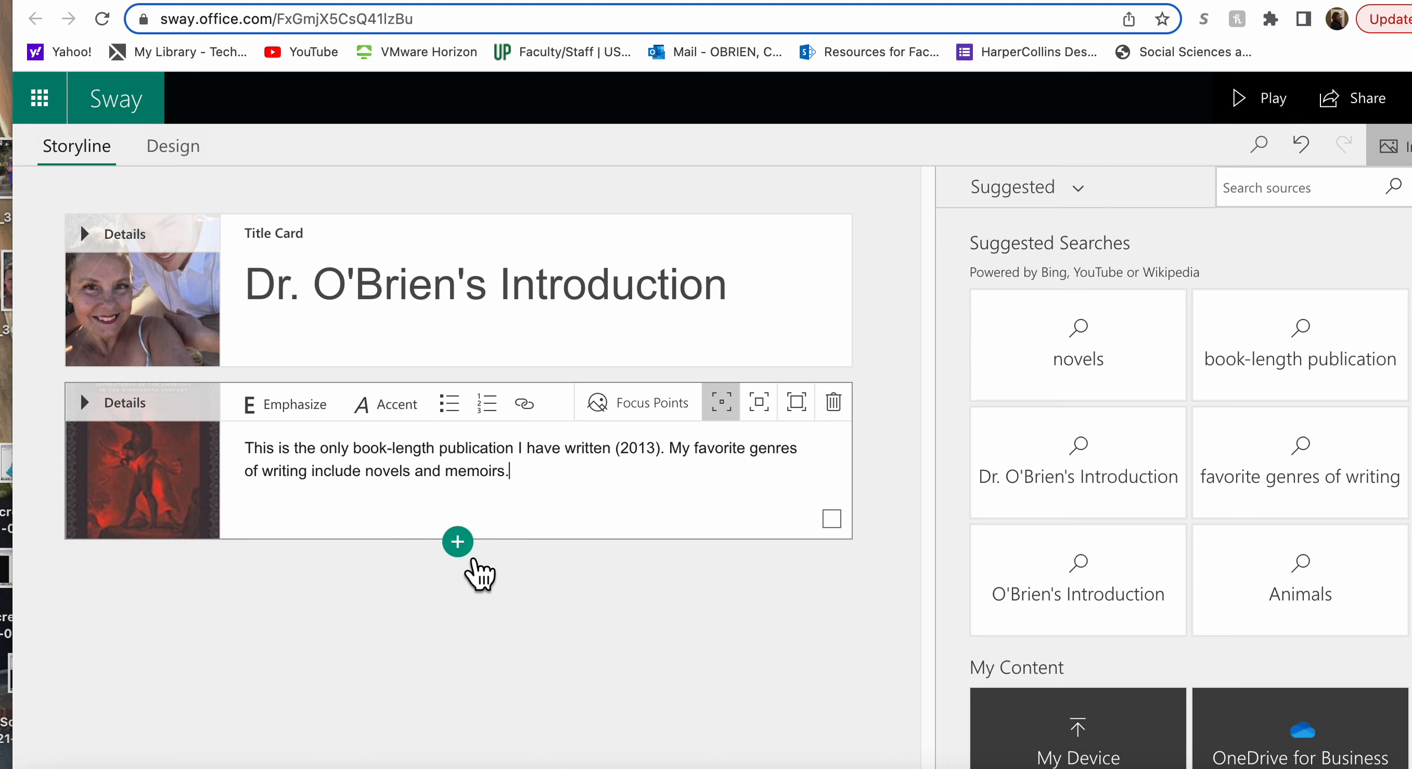
- Add an image card below the book cover card and upload IMG_3434.jpeg from the Desktop folder into it
left_click(473, 560)
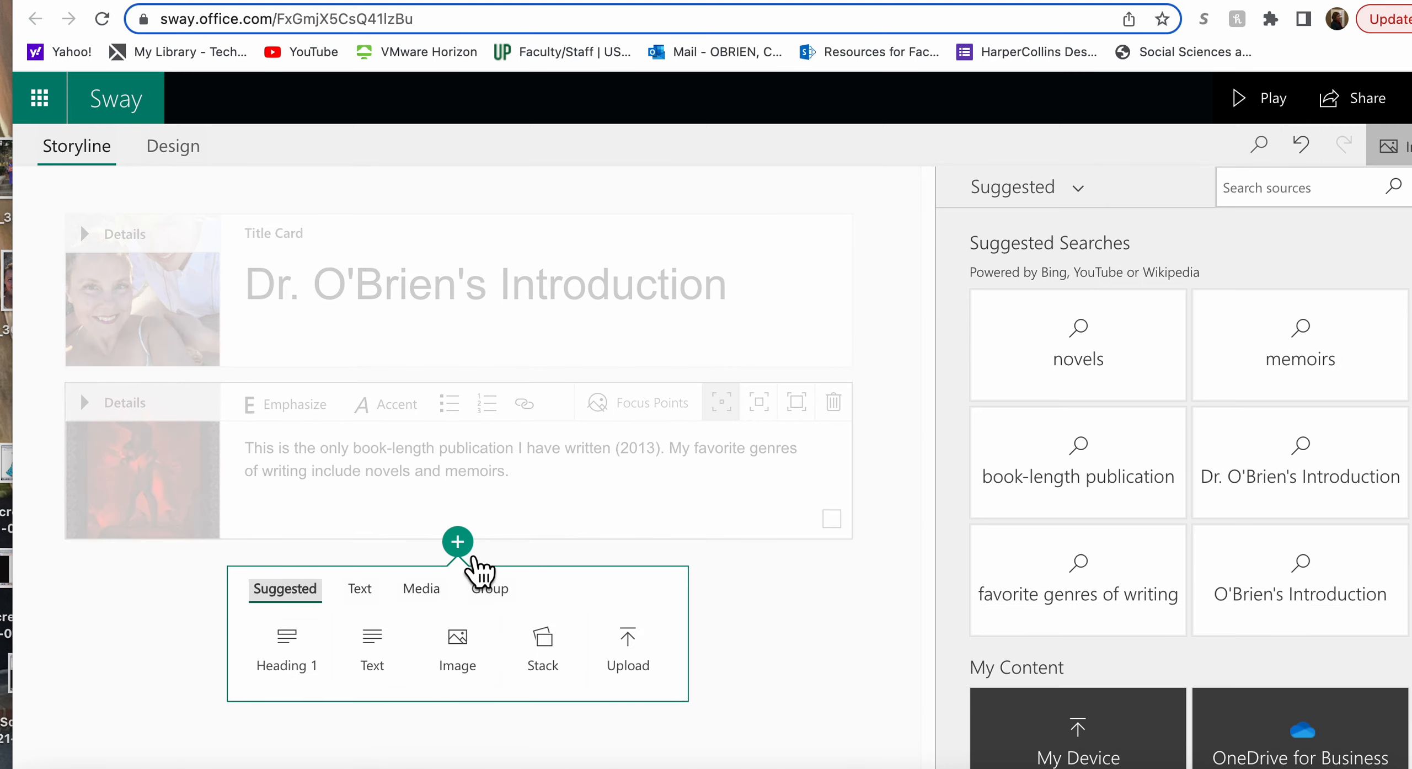
left_click(461, 639)
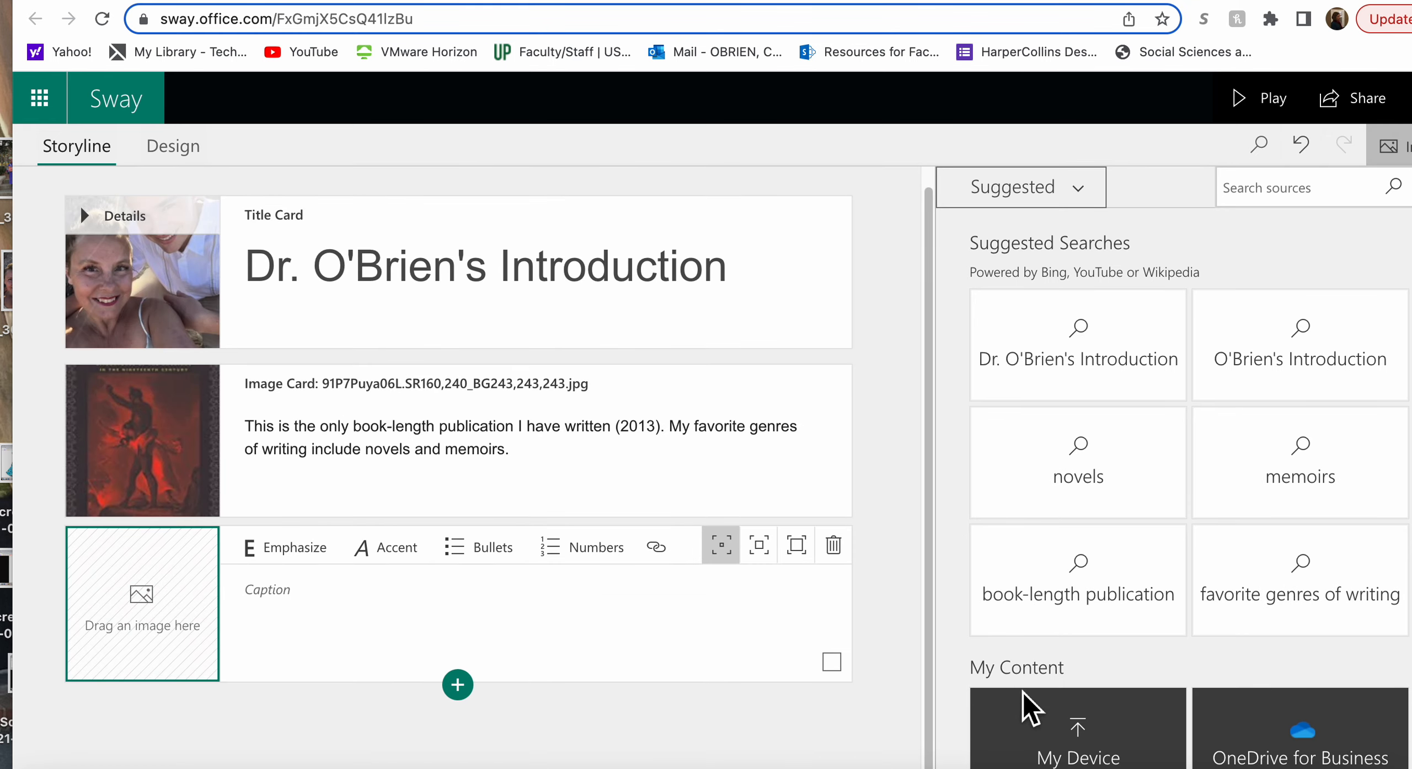
left_click(1063, 724)
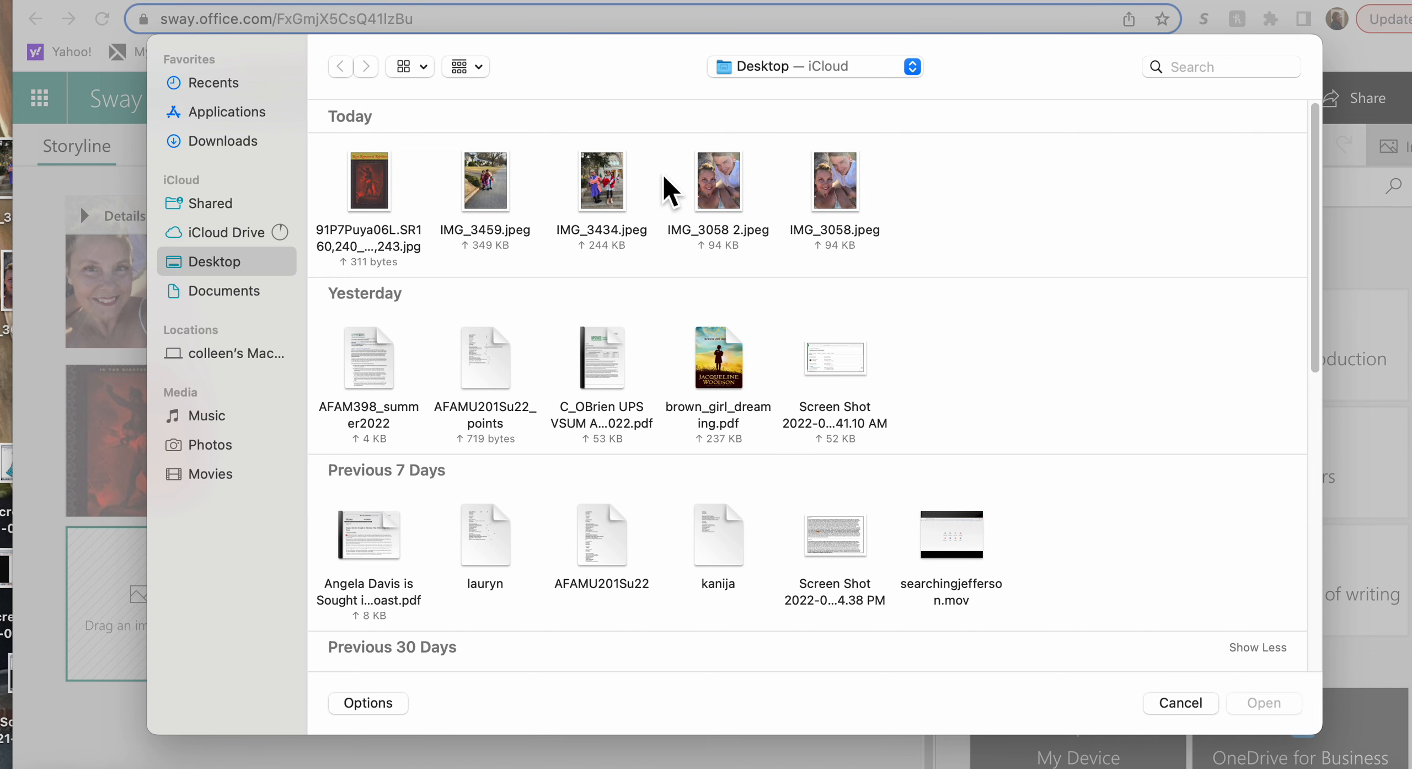
left_click(600, 185)
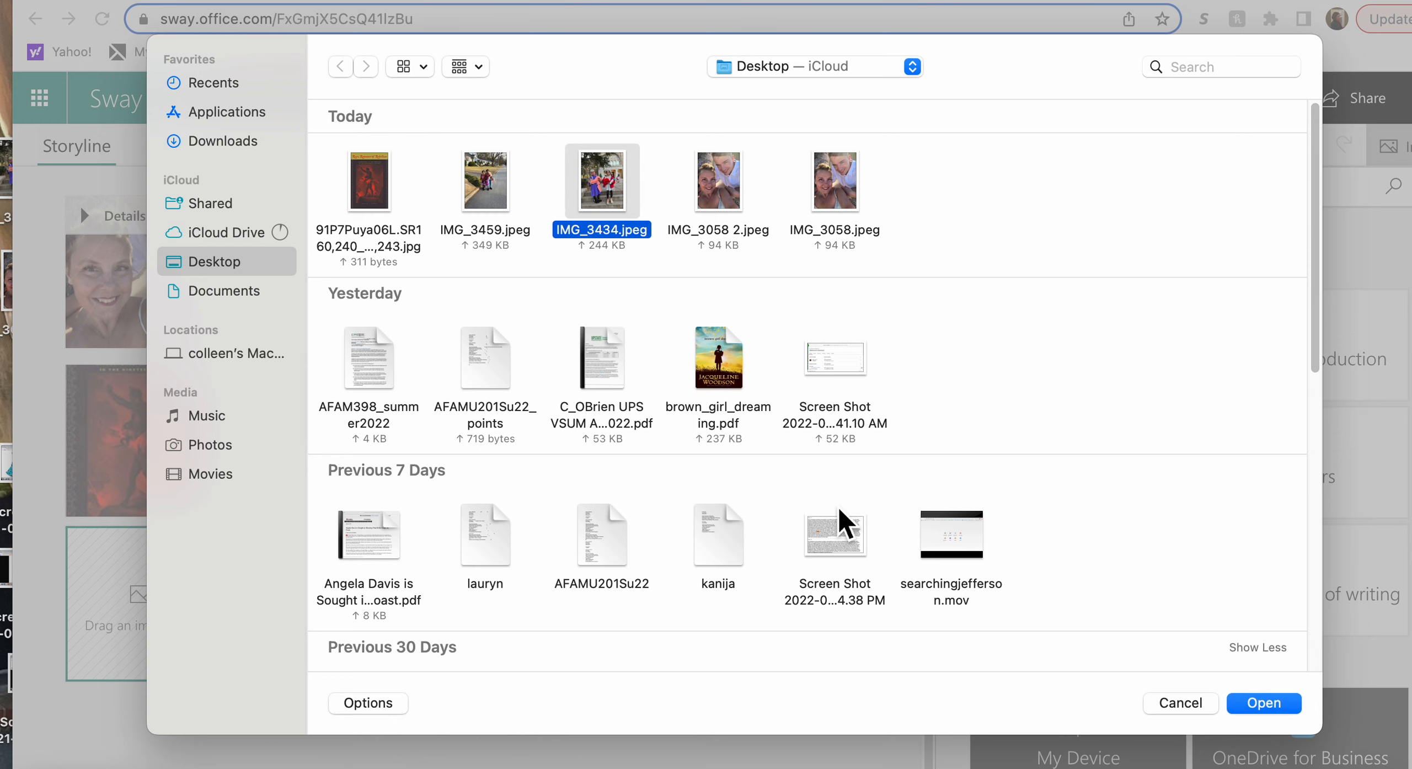
left_click(1261, 701)
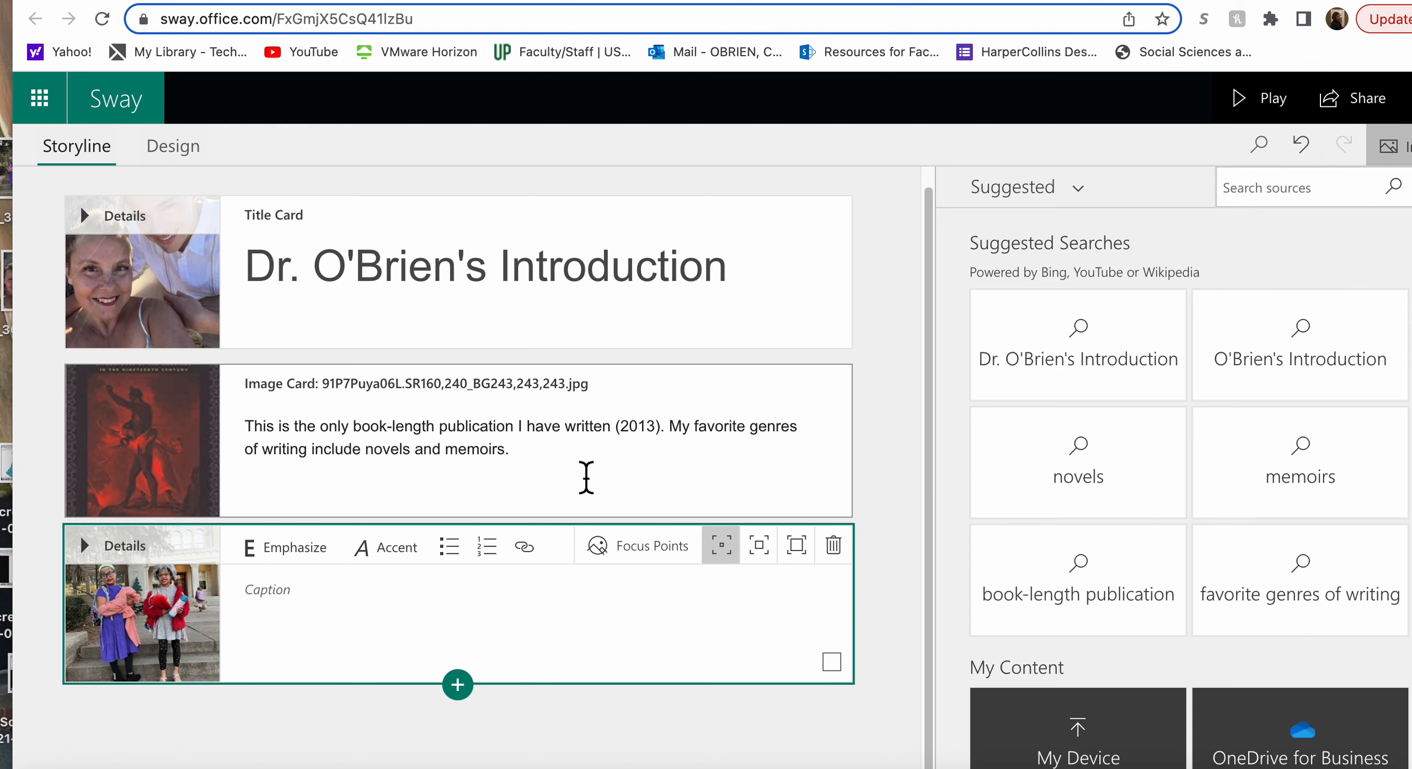
- Append the sentence 'Here you can just make some notes on a book that's influenced you.' to the book cover image's caption
left_click(574, 464)
type("He")
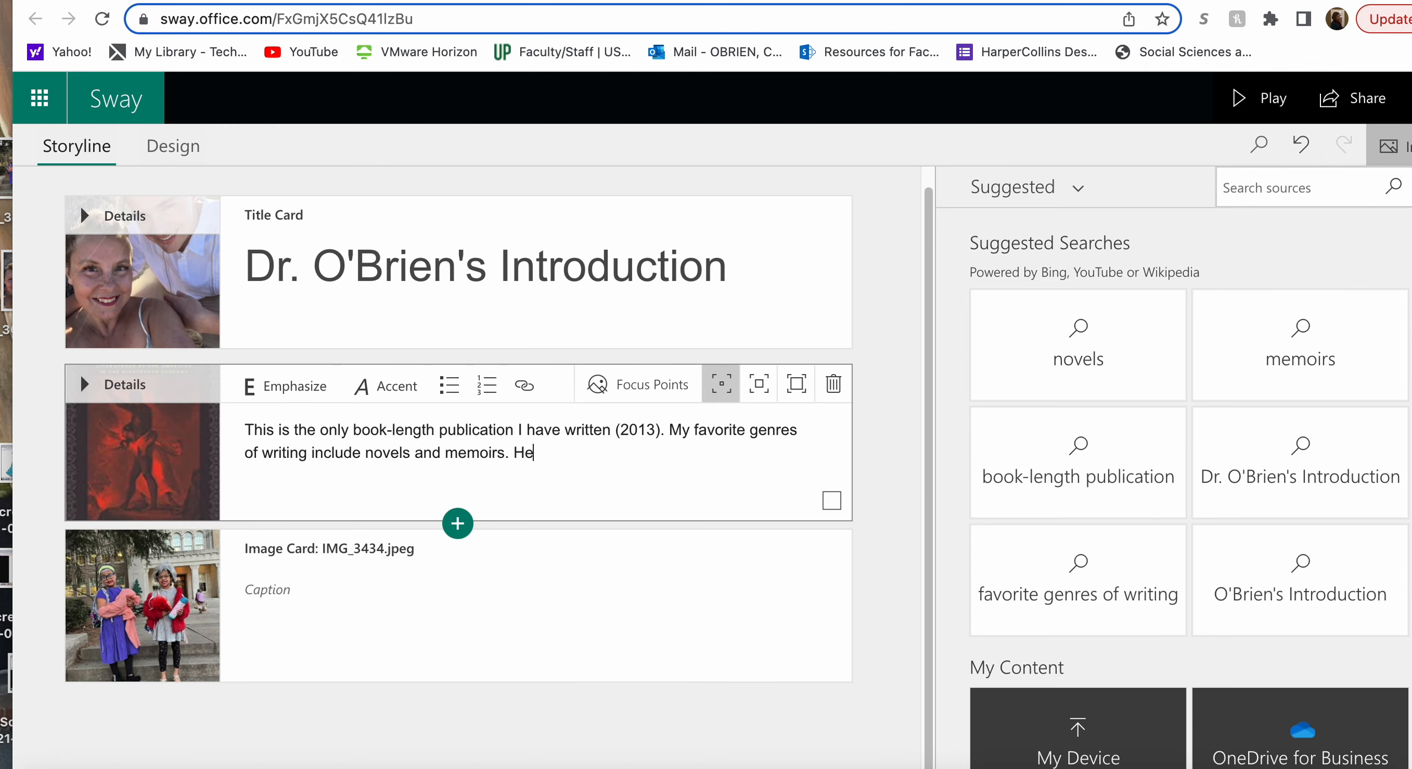
type("re t you can just make some notes on")
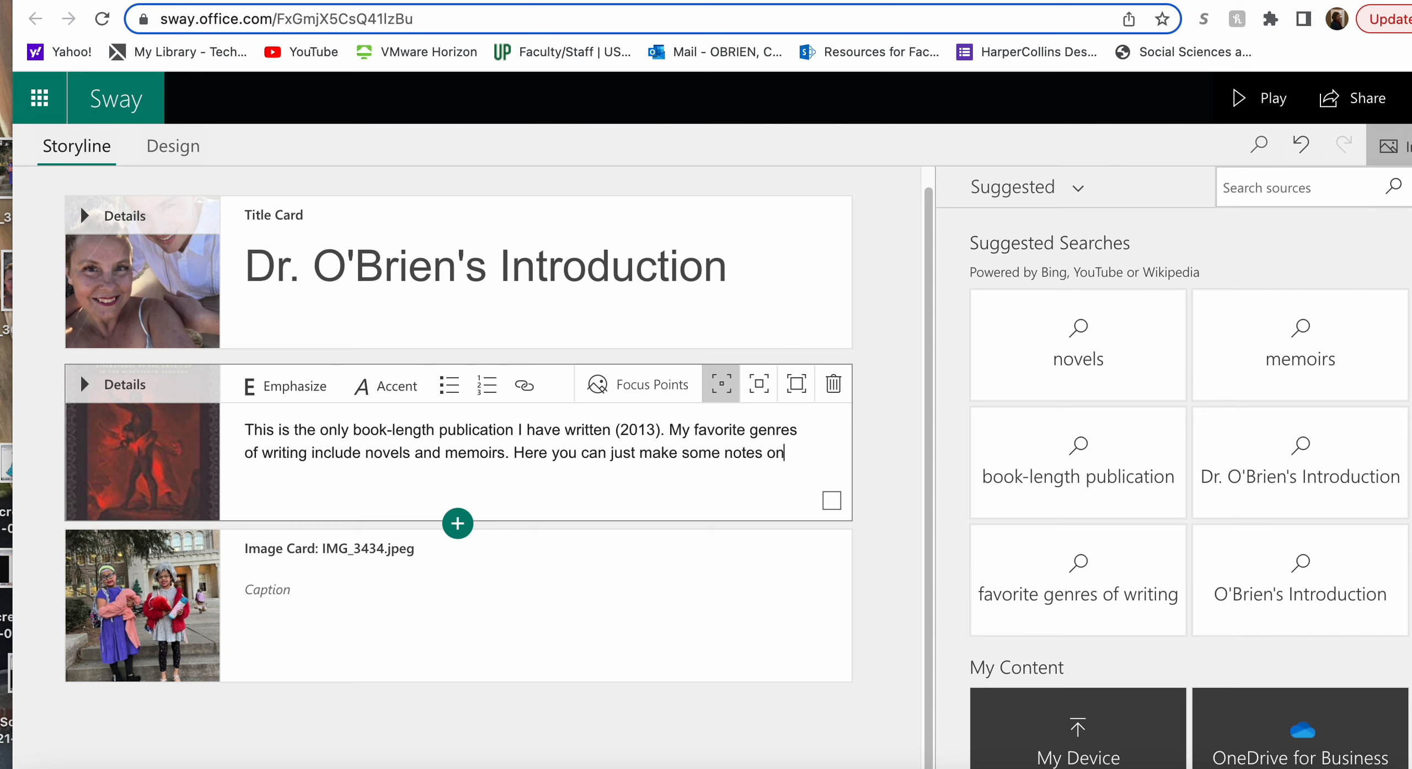
type(" a book that's ")
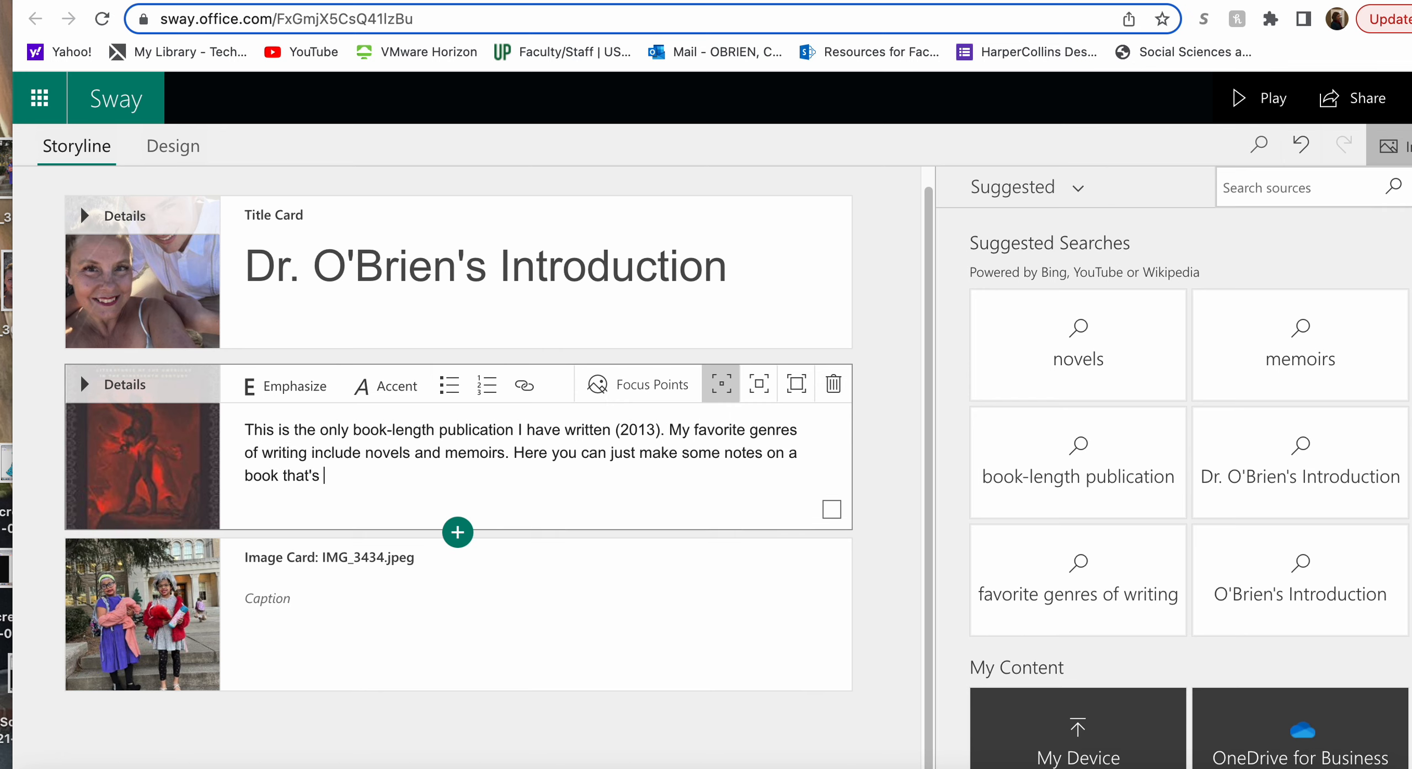
type("influenced you.")
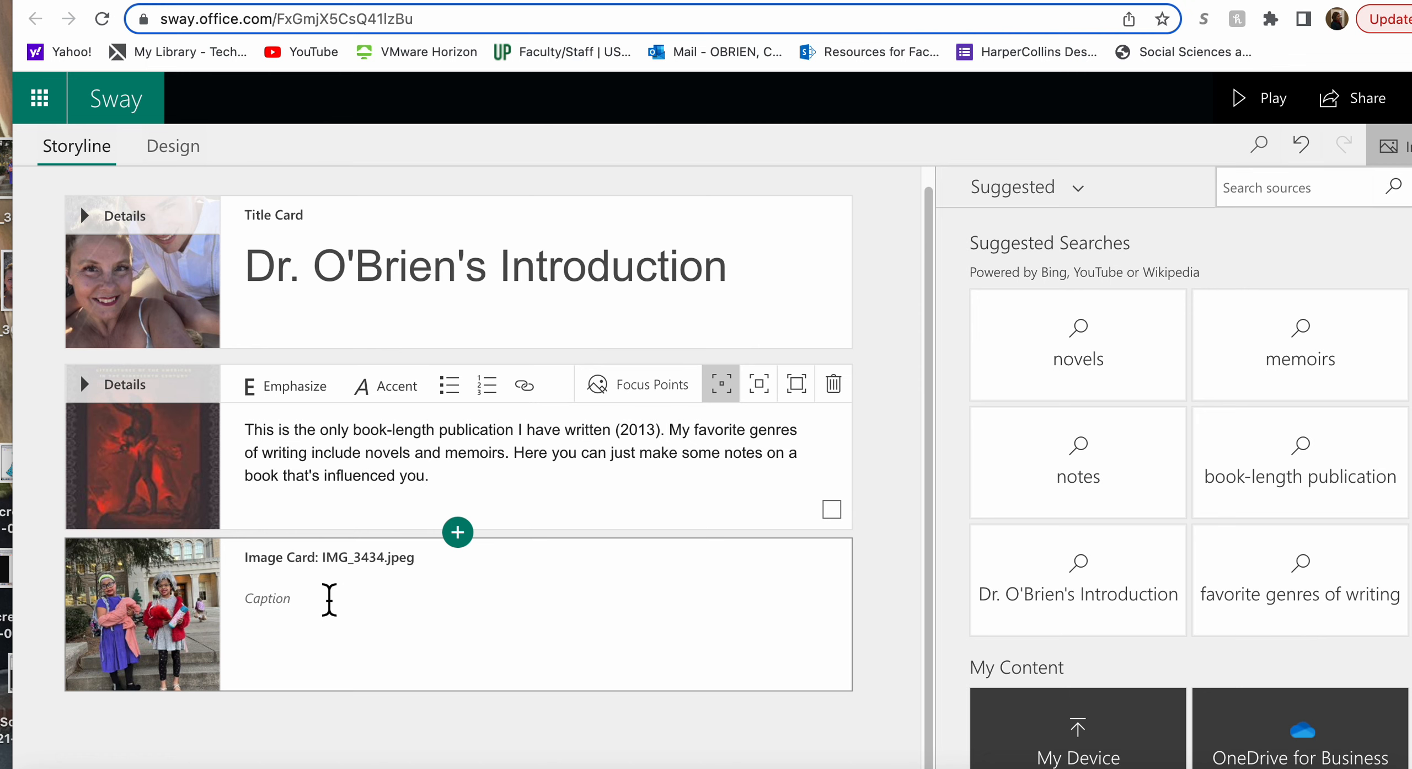
- Caption the IMG_3434.jpeg image 'My children at the 100th day of school.'
left_click(325, 593)
left_click(280, 611)
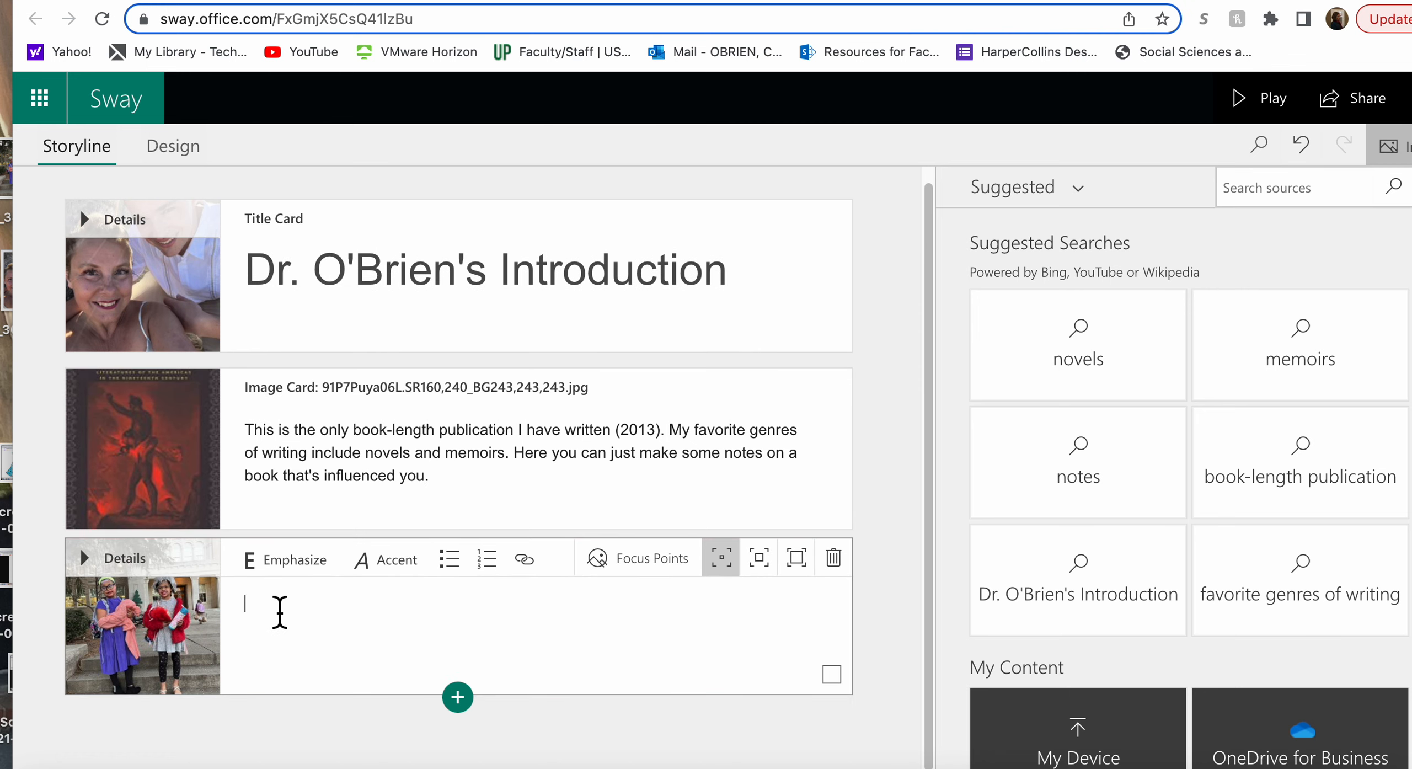
type("My children at the 100th d")
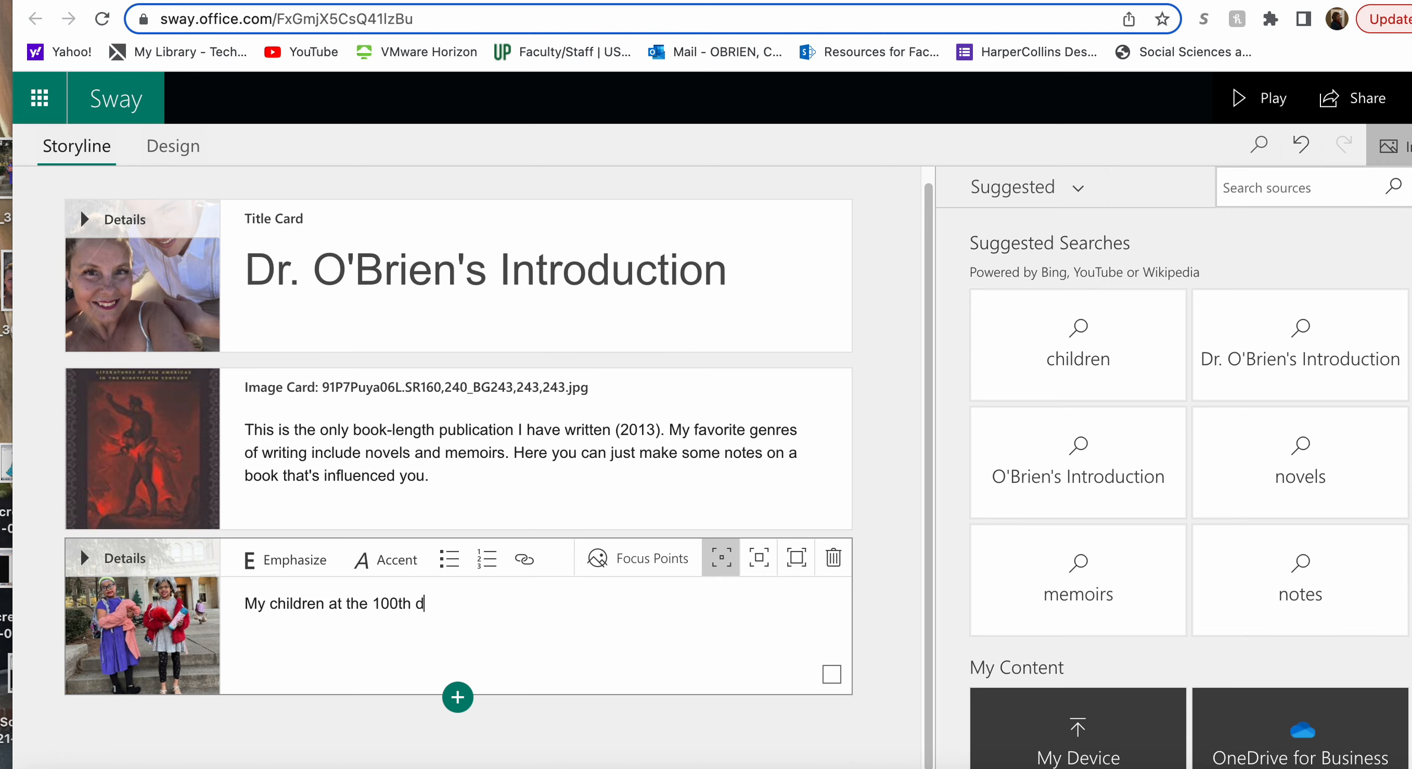
type("ay of school.")
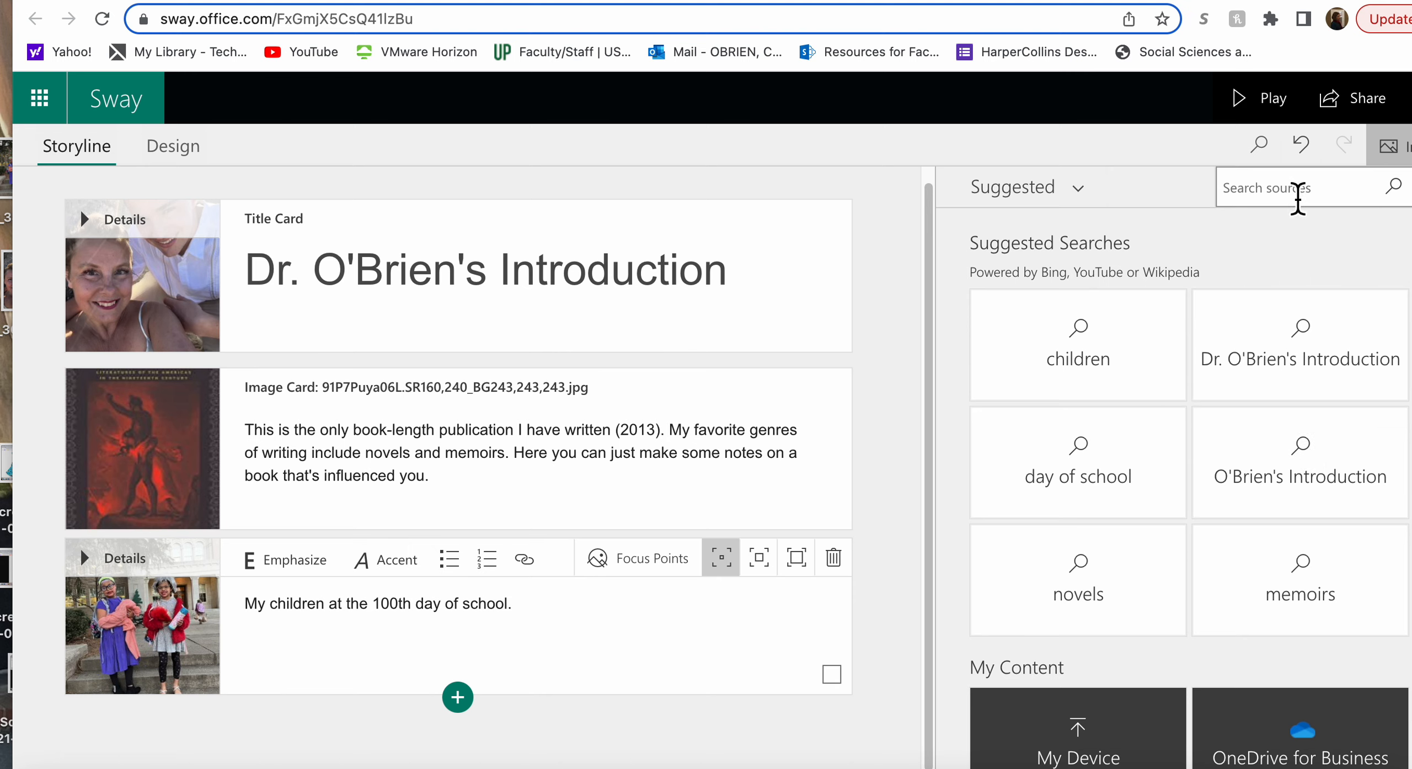
- Add an image card at the end of the storyline and fill it with the standing sheepdog photo from a 'Sheltie dogs' search
left_click(458, 697)
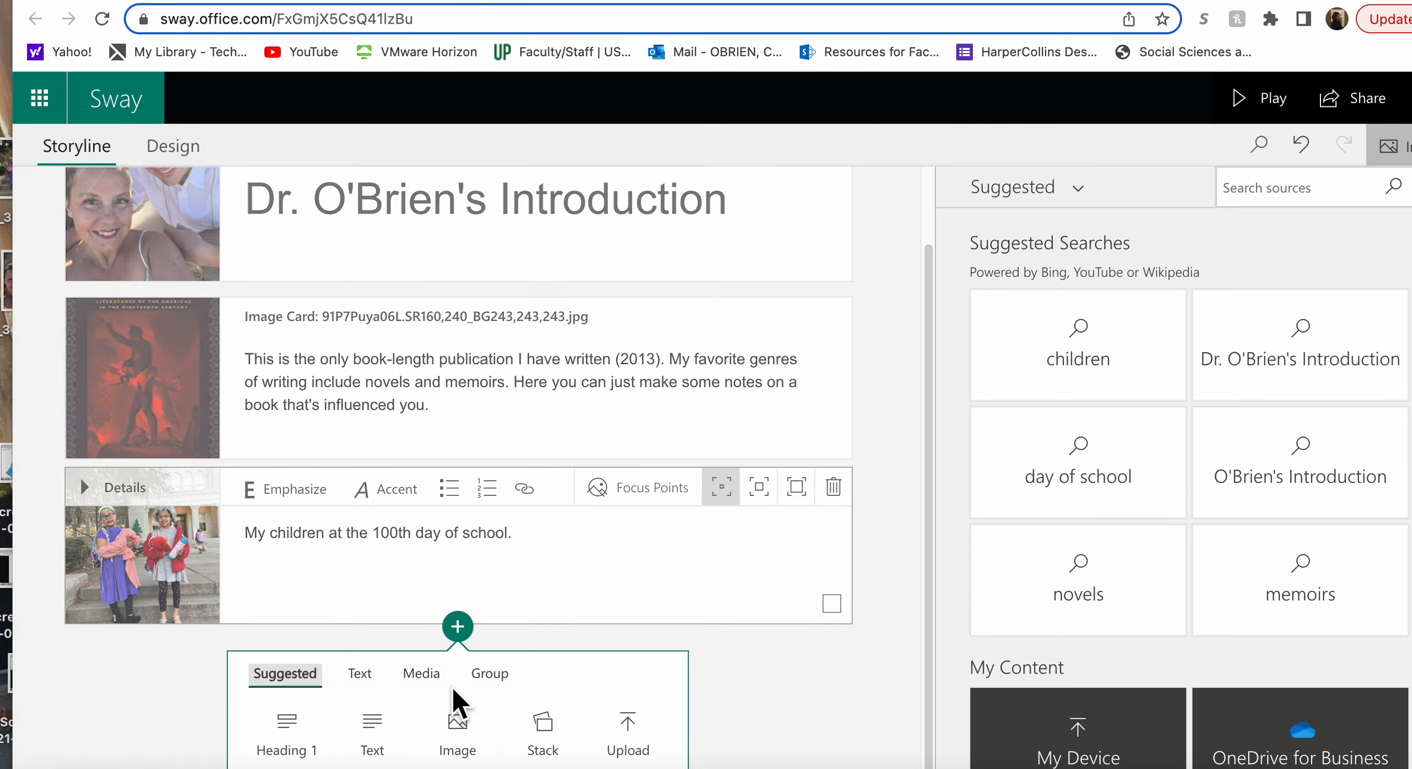
left_click(469, 742)
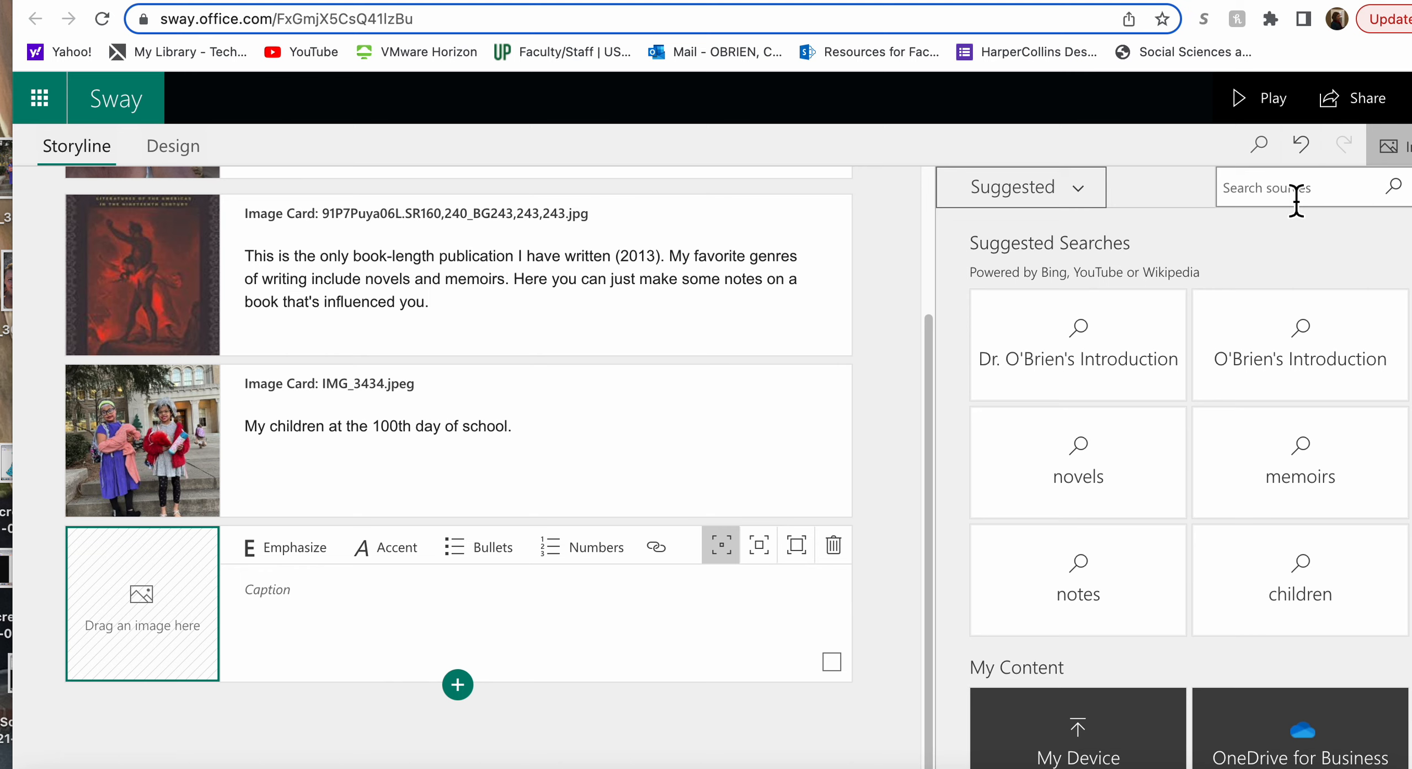
left_click(1295, 197)
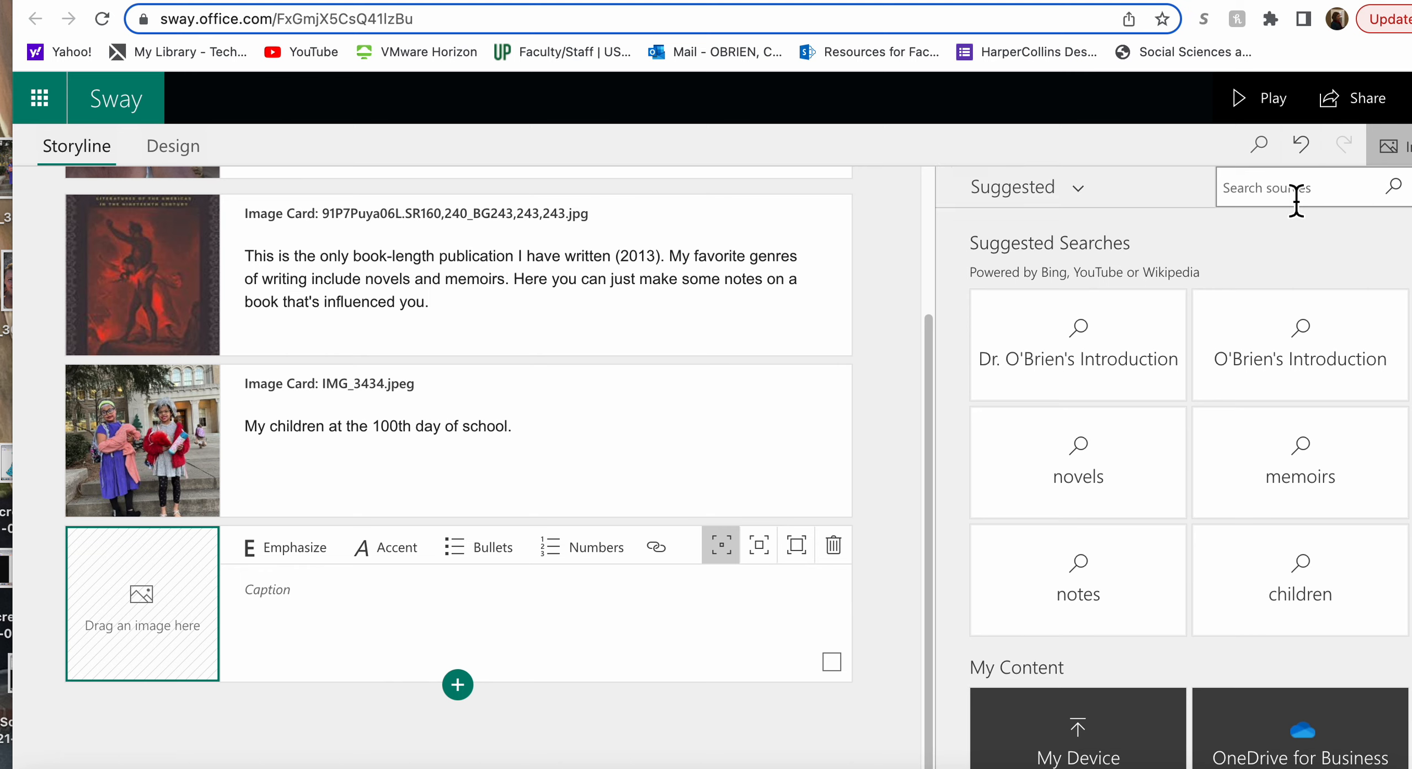
type("Sheltie dogs")
key("Return")
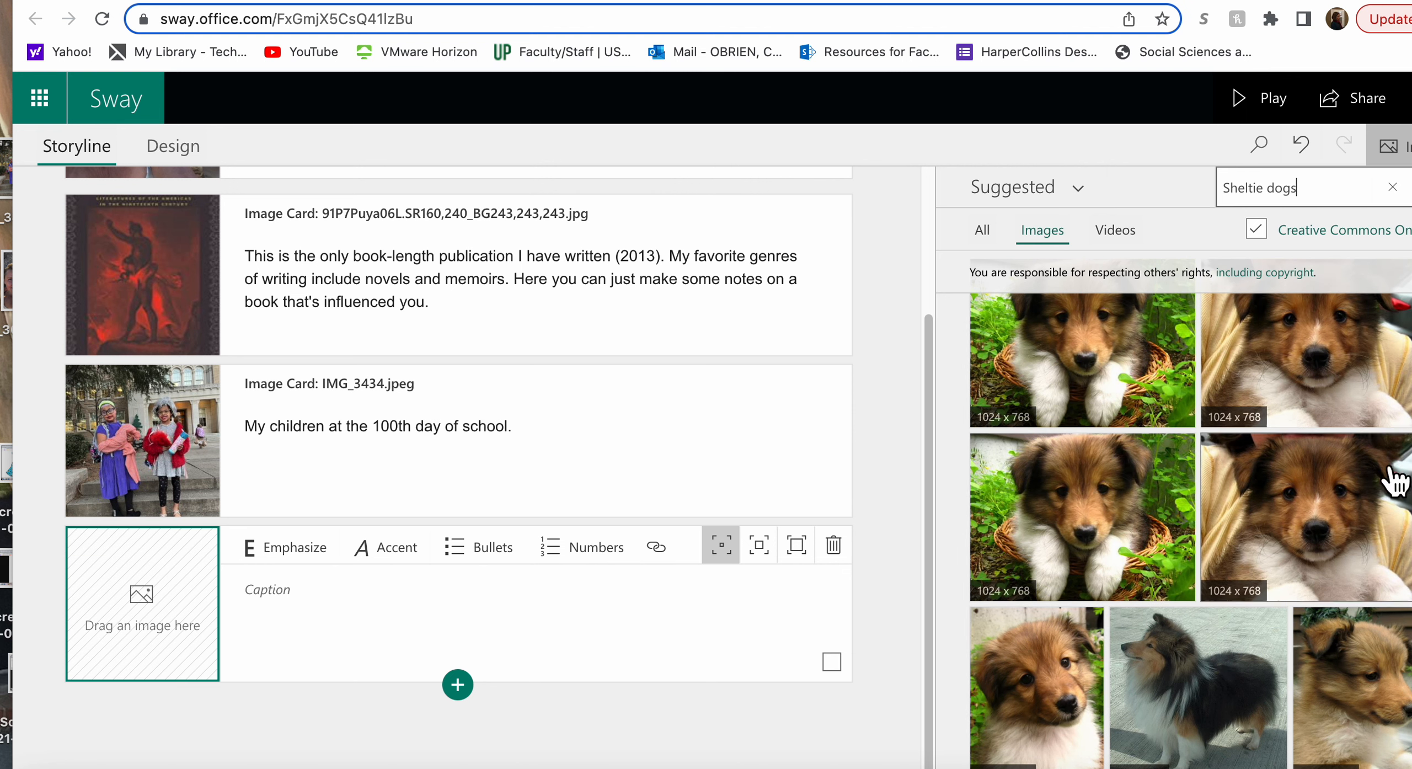
left_click(1240, 680)
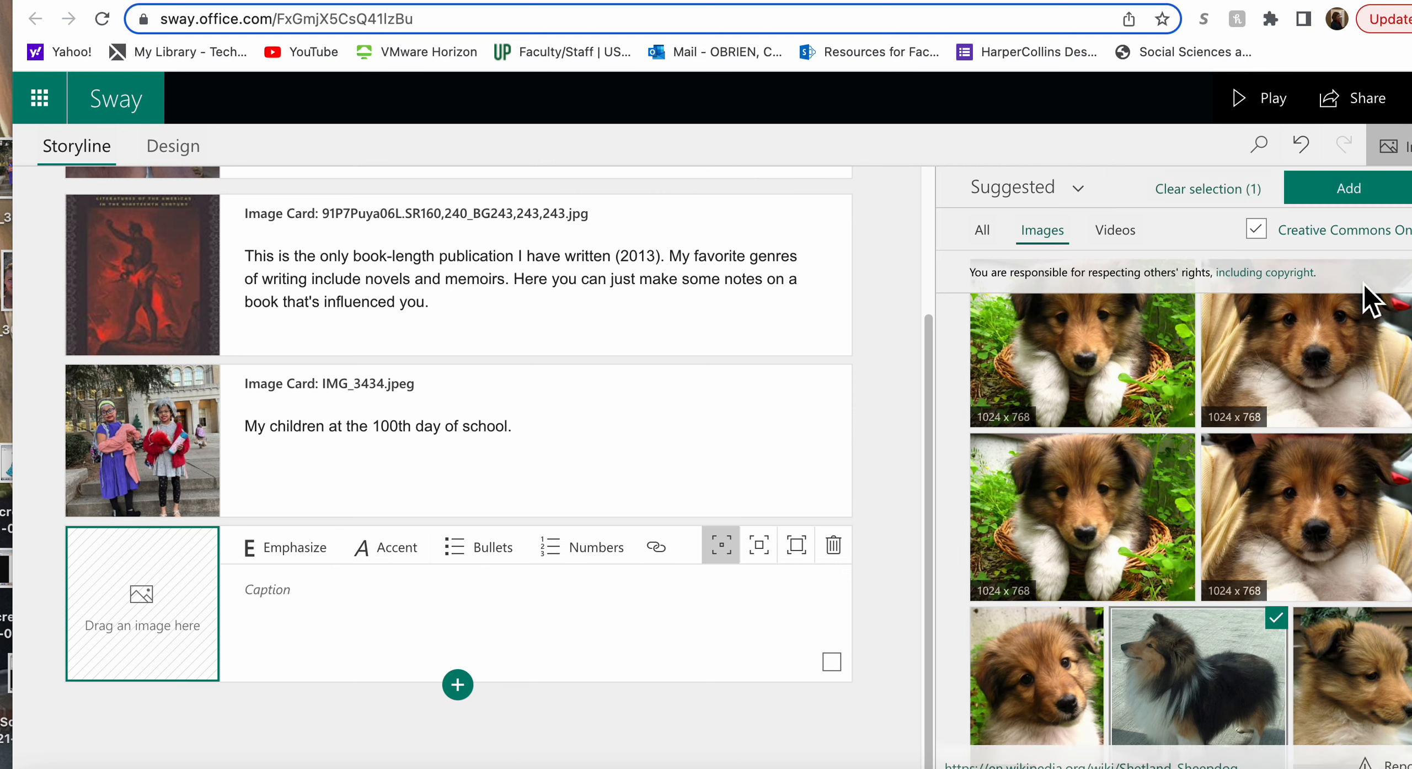
left_click(1348, 188)
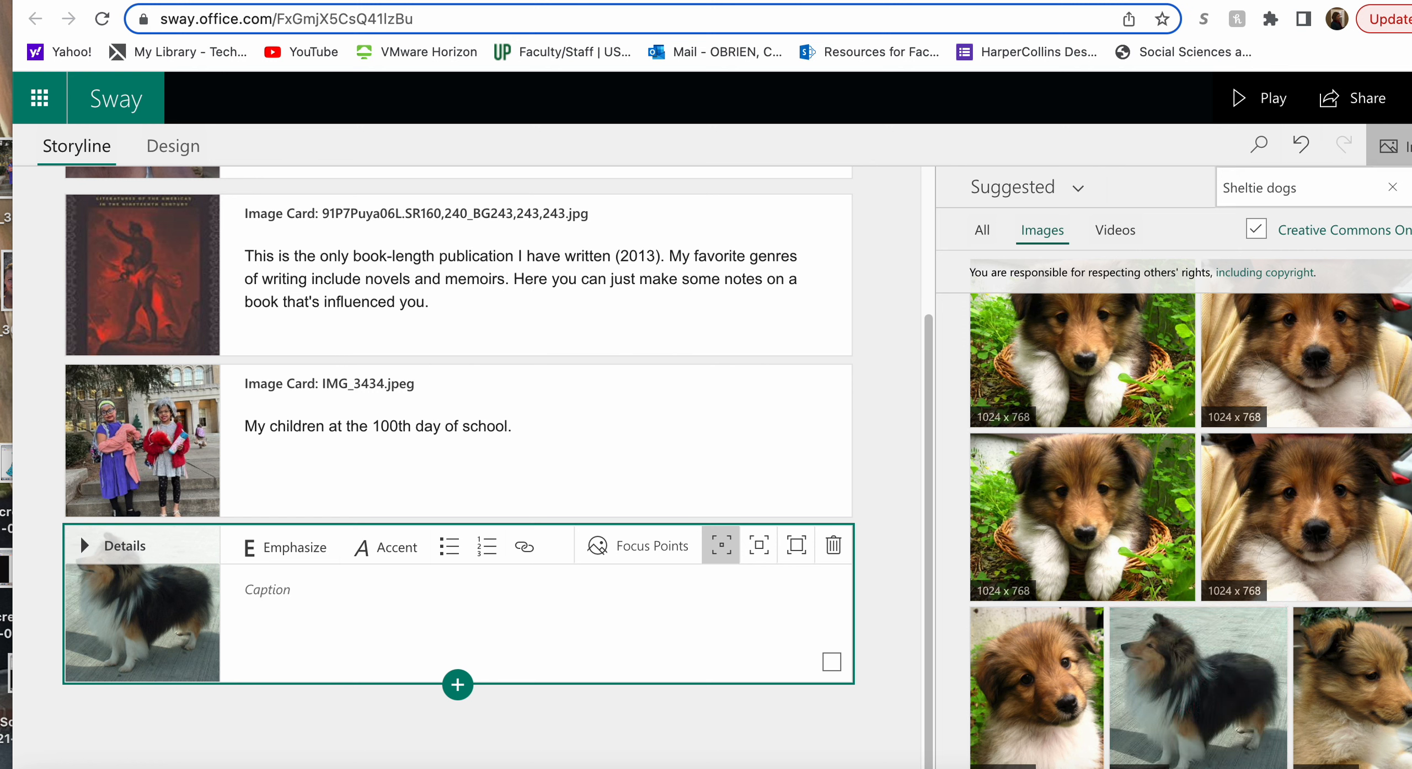
- Search the online sources for 'Six of Crows' and place the red 1059 x 1600 book cover as a new card below the dog photo
left_click(1392, 145)
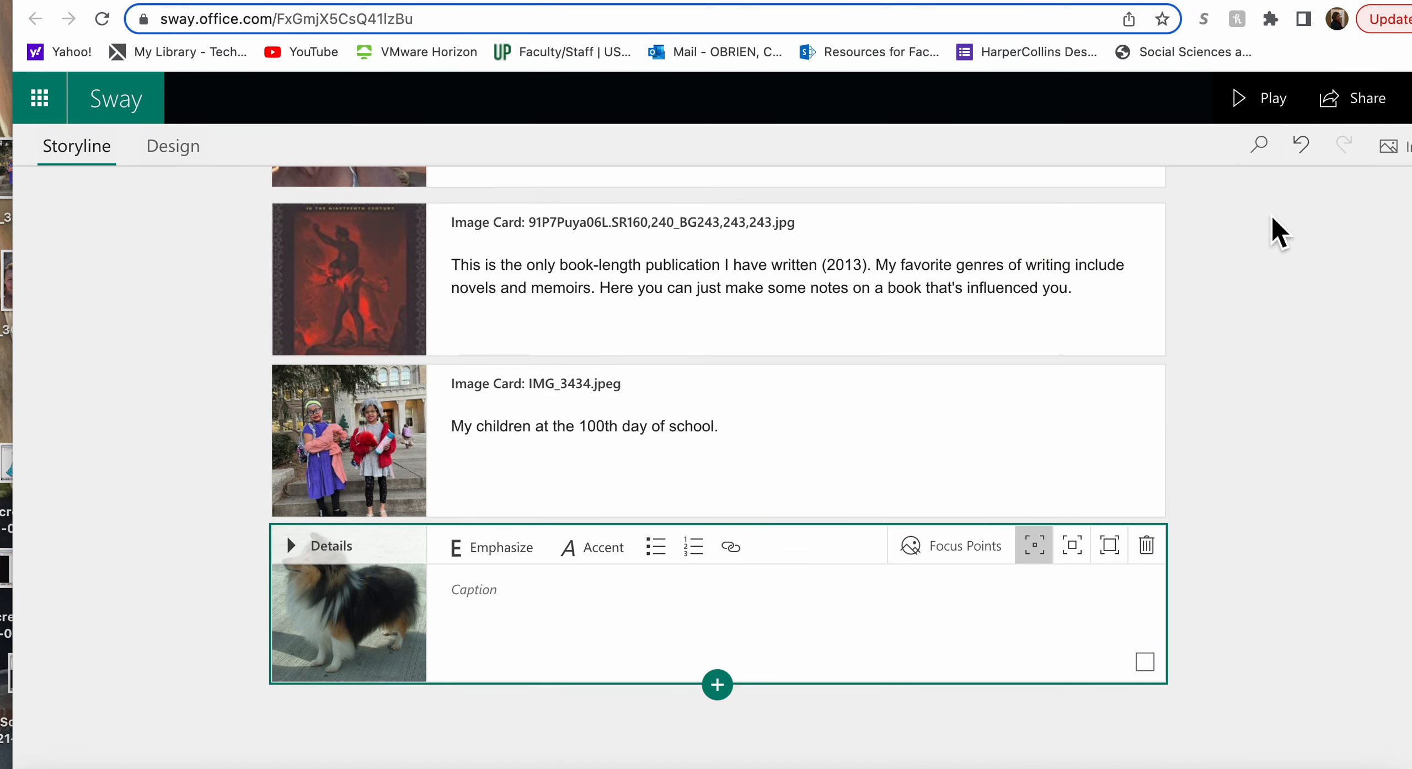
left_click(1388, 147)
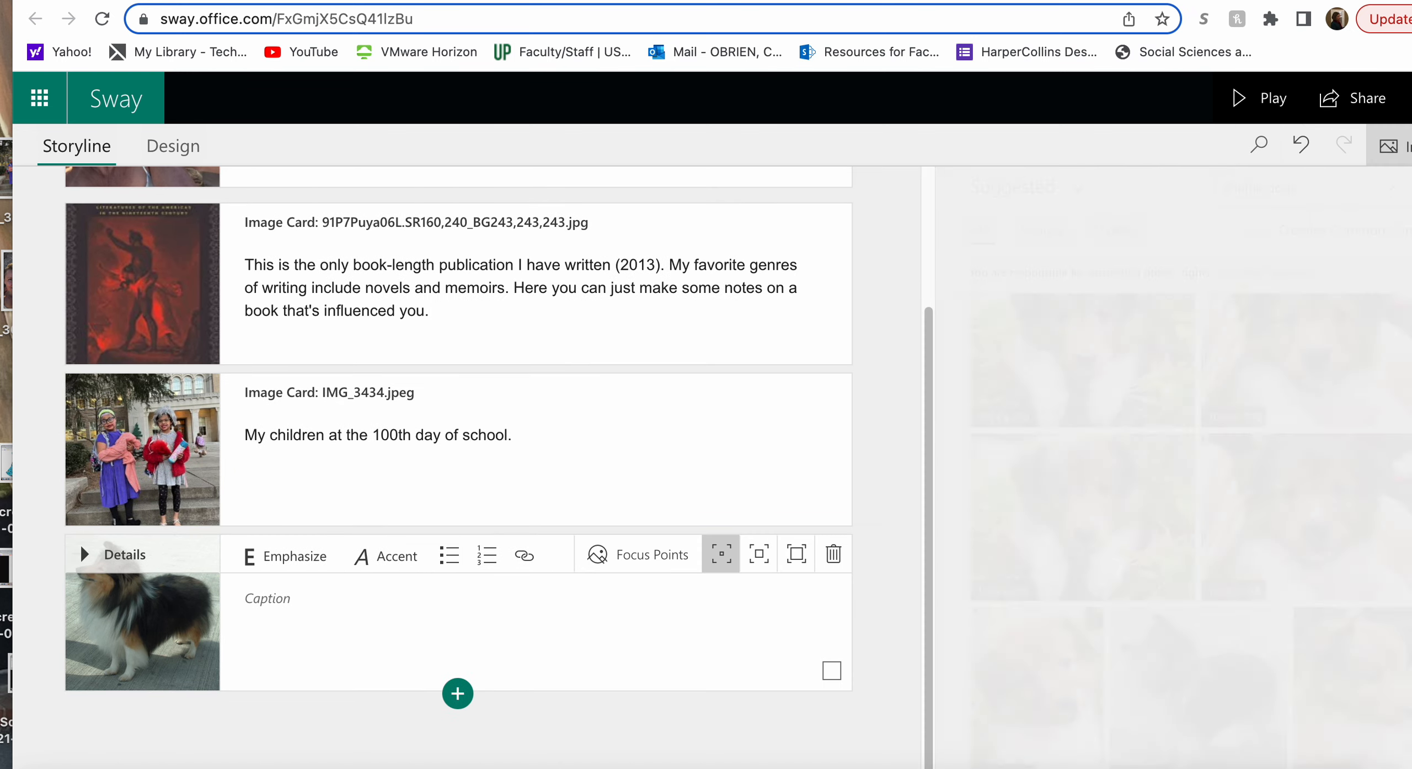
mouse_move(1317, 192)
left_mouse_down()
mouse_move(1232, 190)
mouse_move(1323, 203)
left_mouse_up()
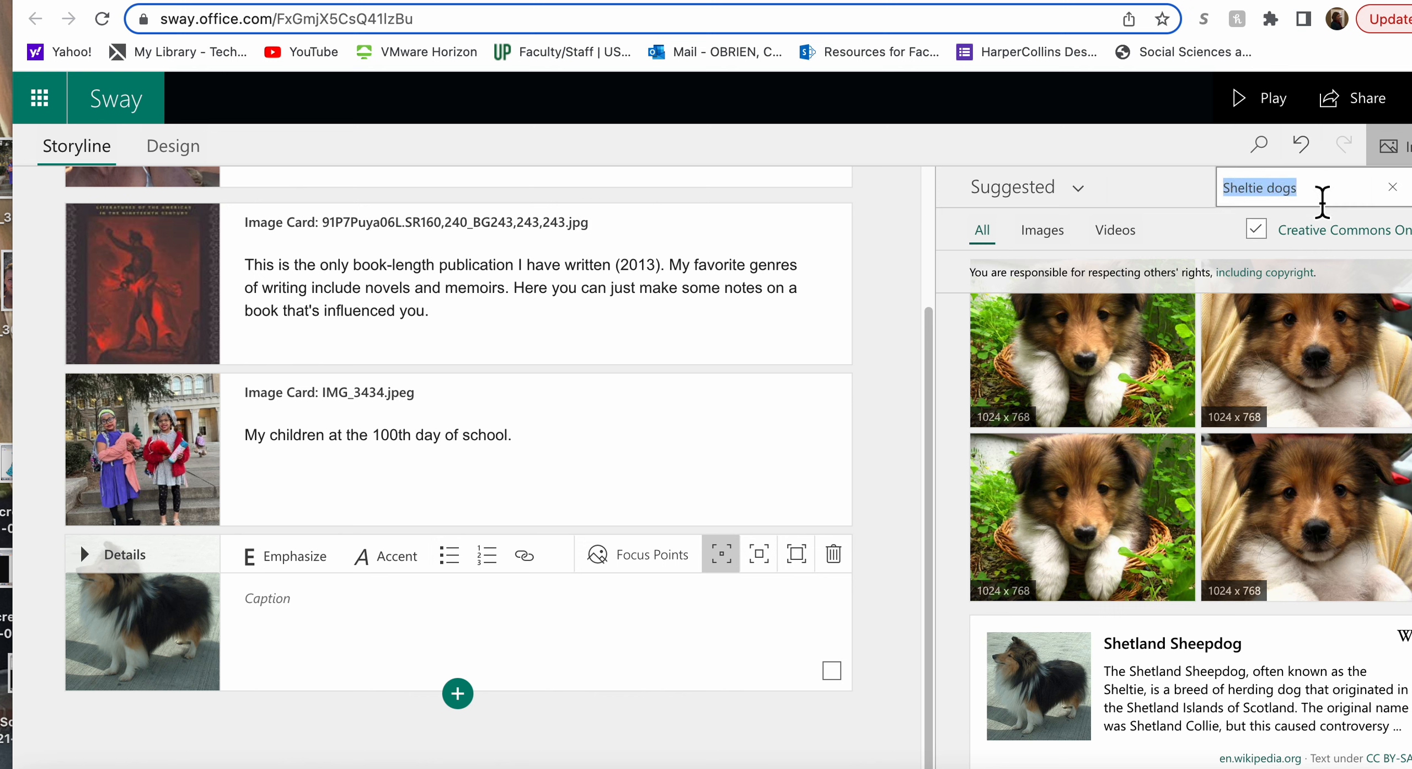
type("Six of Cfrow")
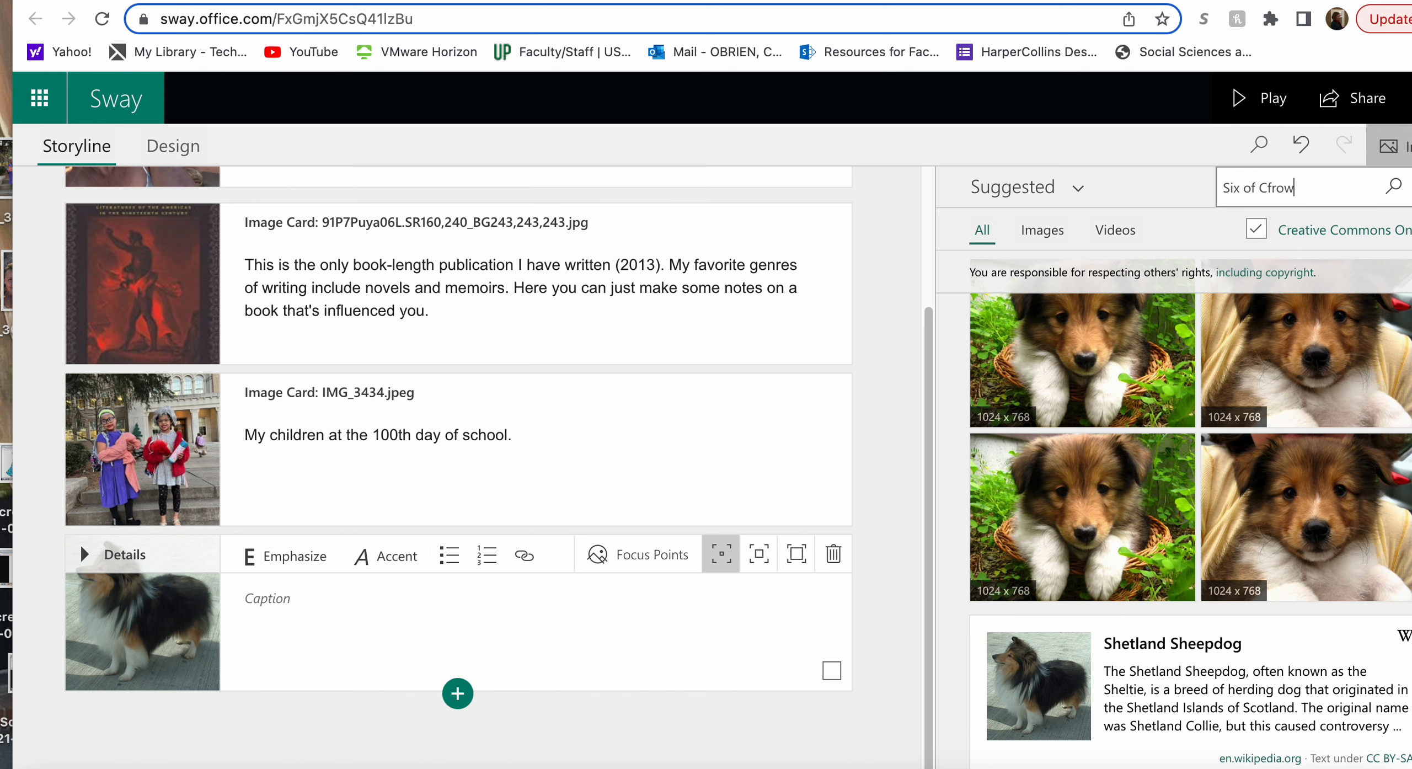
key("BackSpace")
key("BackSpace")
key("BackSpace")
key("BackSpace")
type("rows")
key("Return")
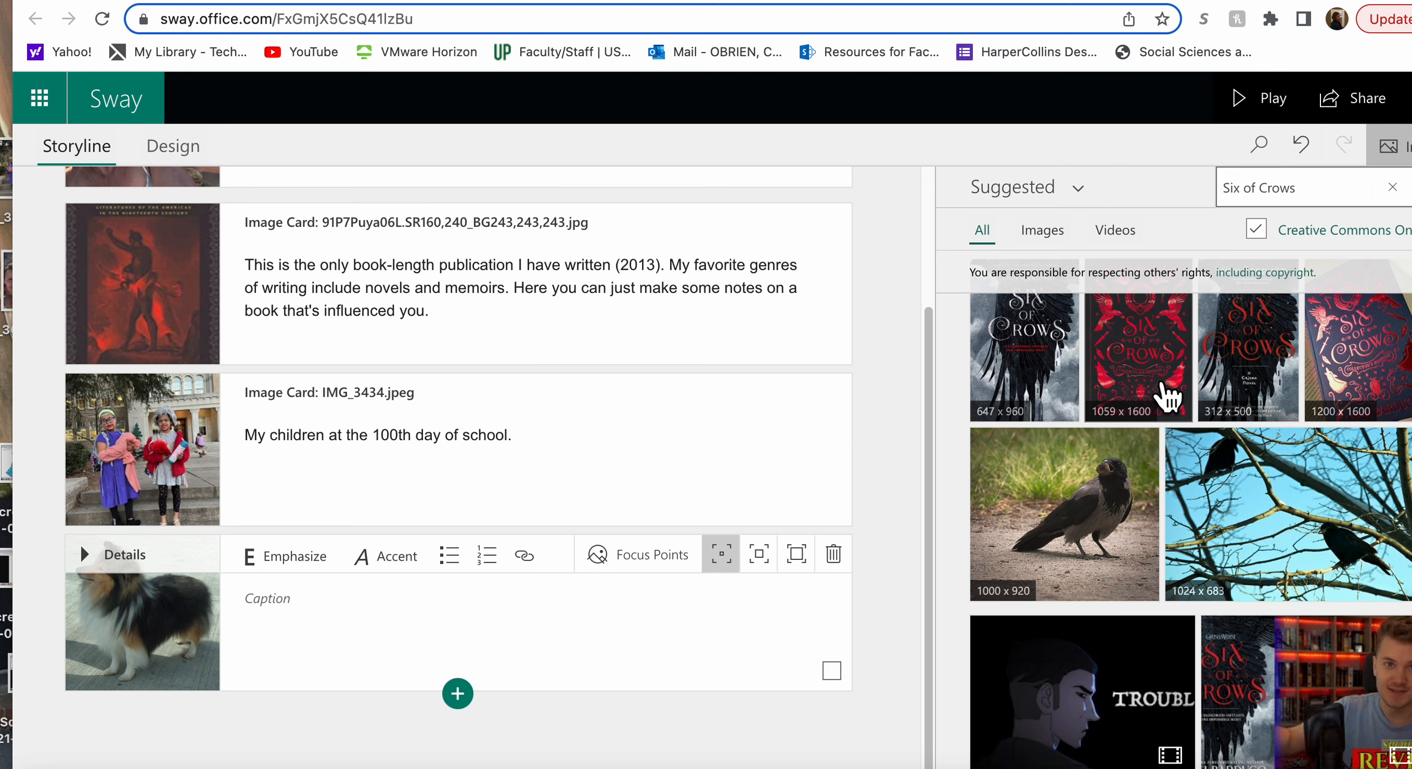
left_click_drag(1166, 394, 172, 665)
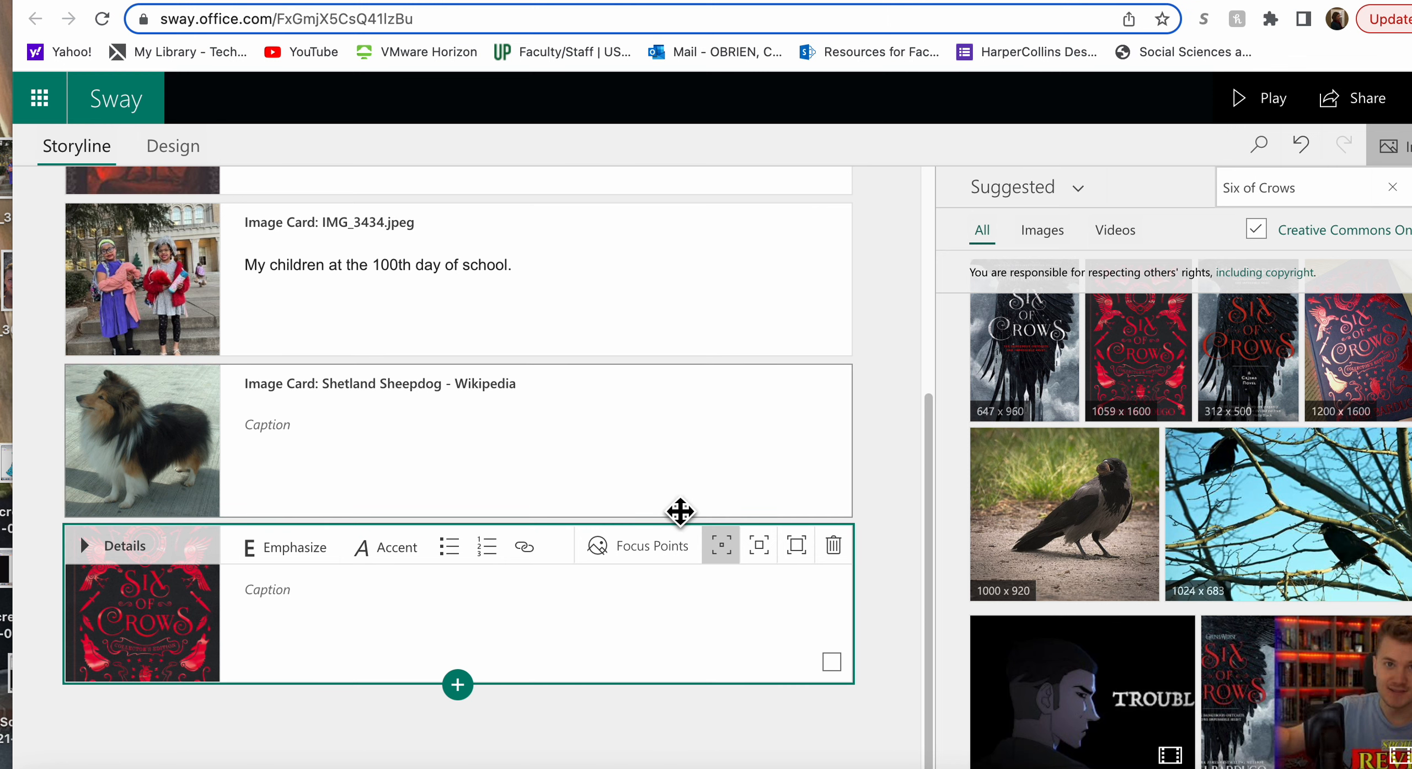
scroll(677, 510, "up", 3)
scroll(680, 512, "up", 3)
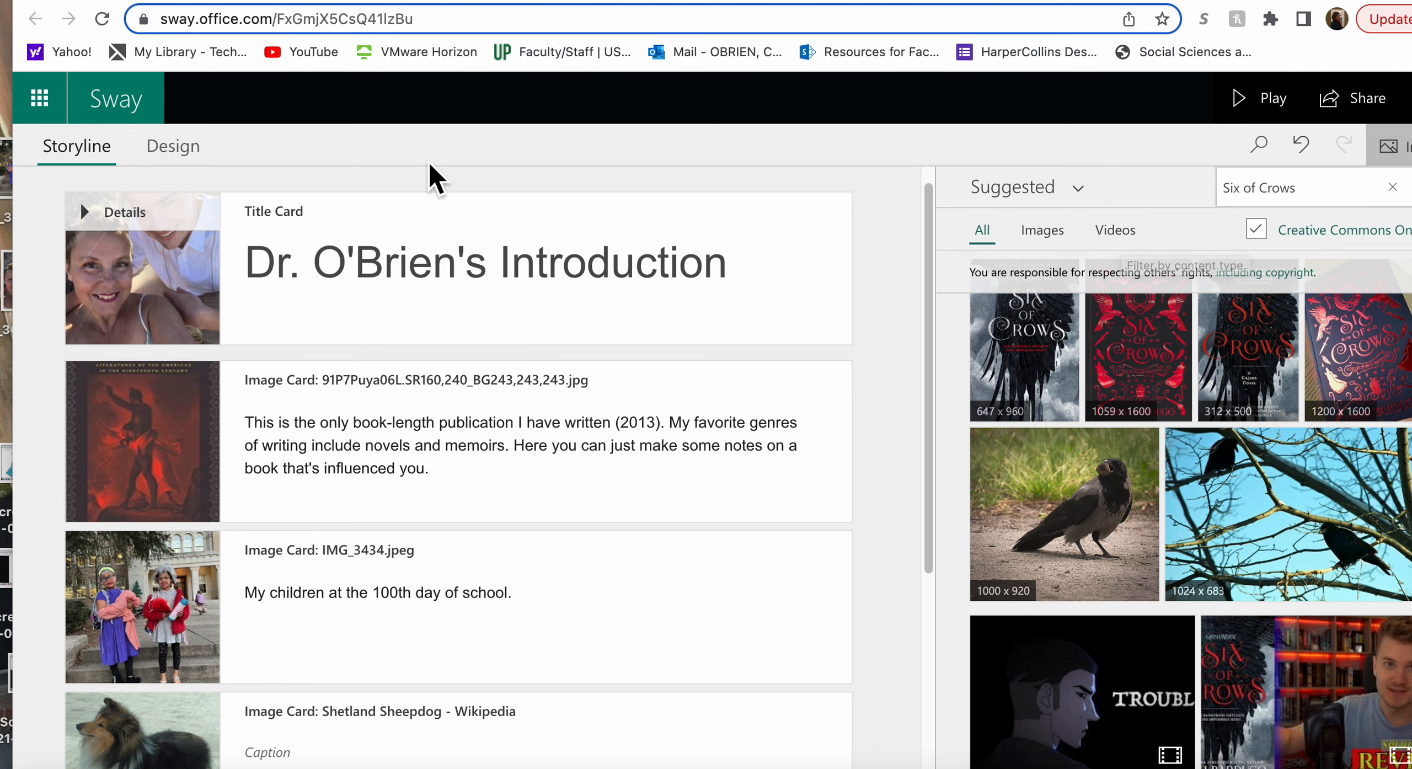
- Preview the Sway's design from the title photo through to the row of captioned pictures
left_click(185, 161)
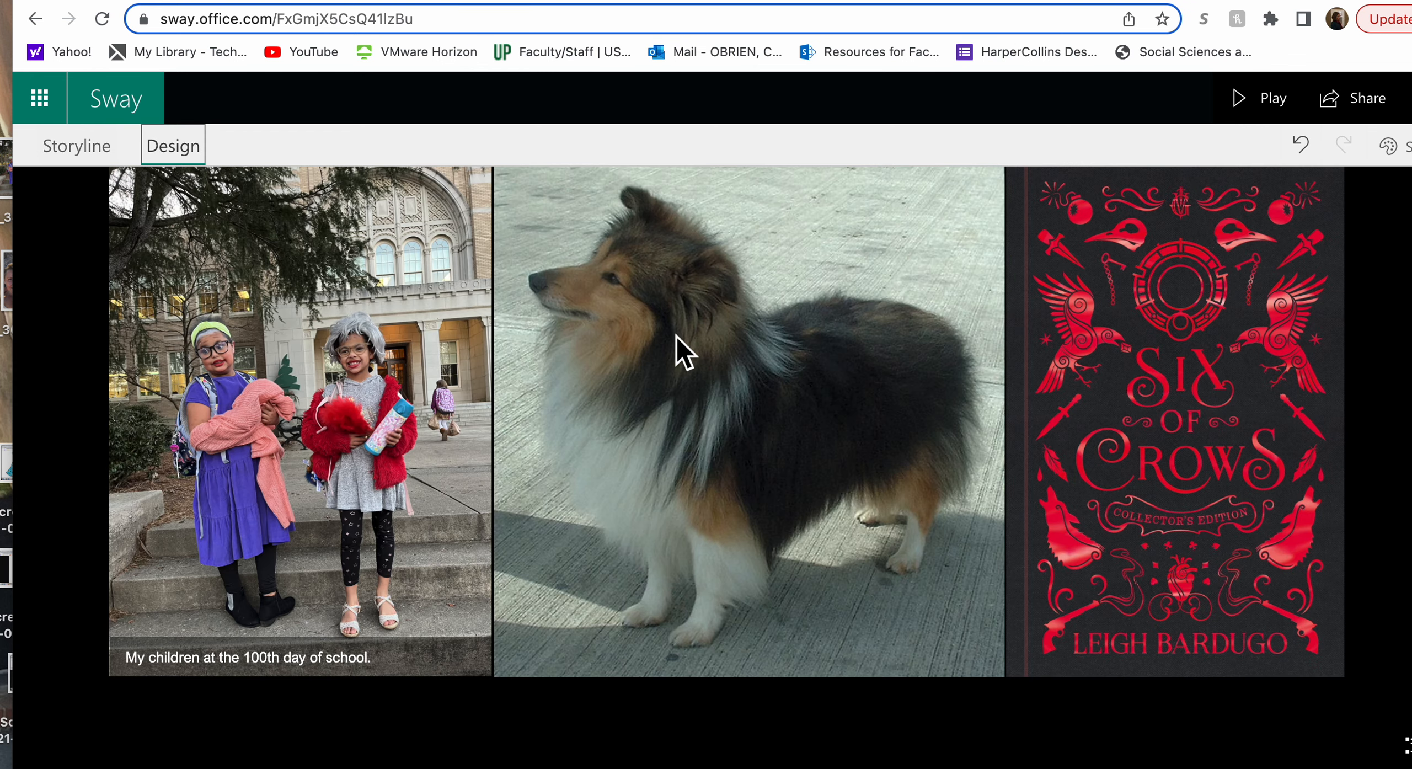
scroll(796, 461, "up", 5)
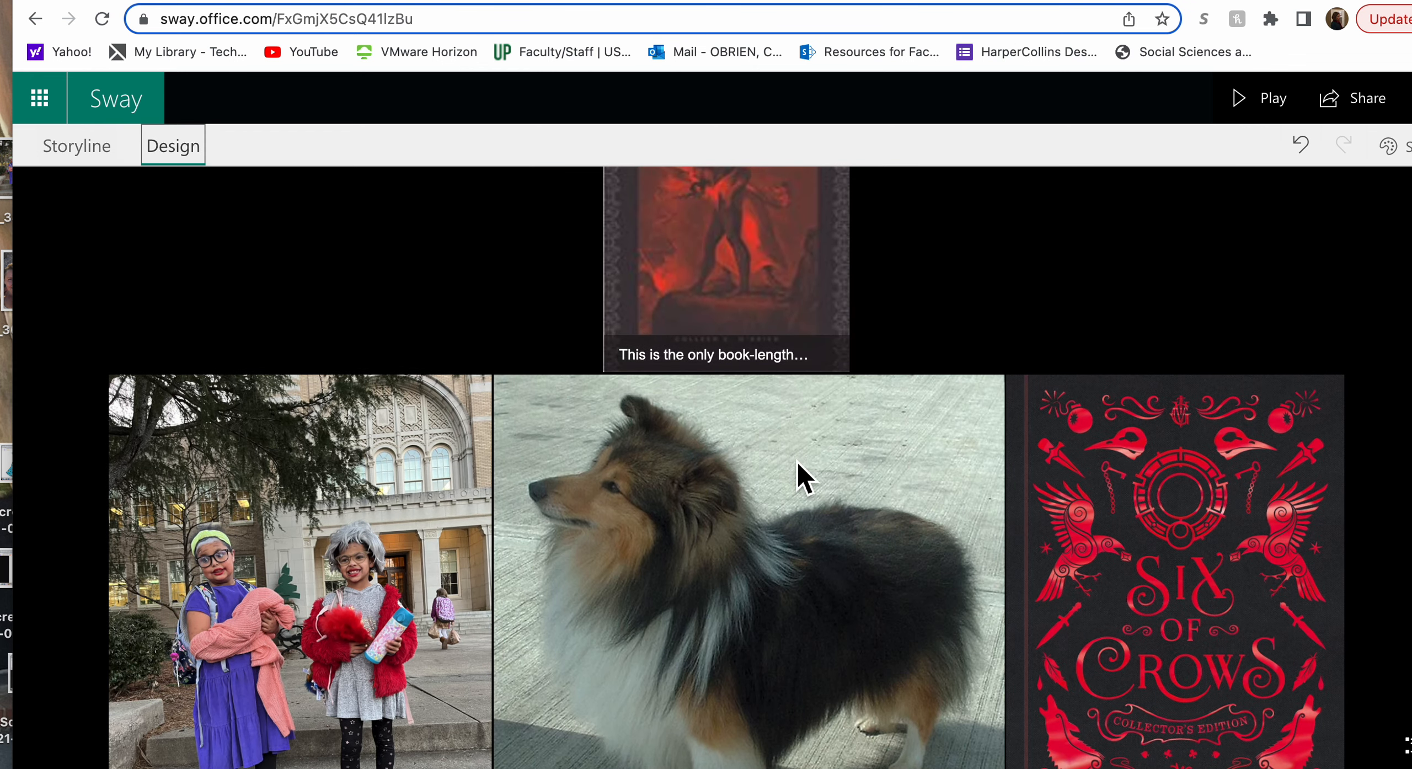
scroll(797, 461, "up", 8)
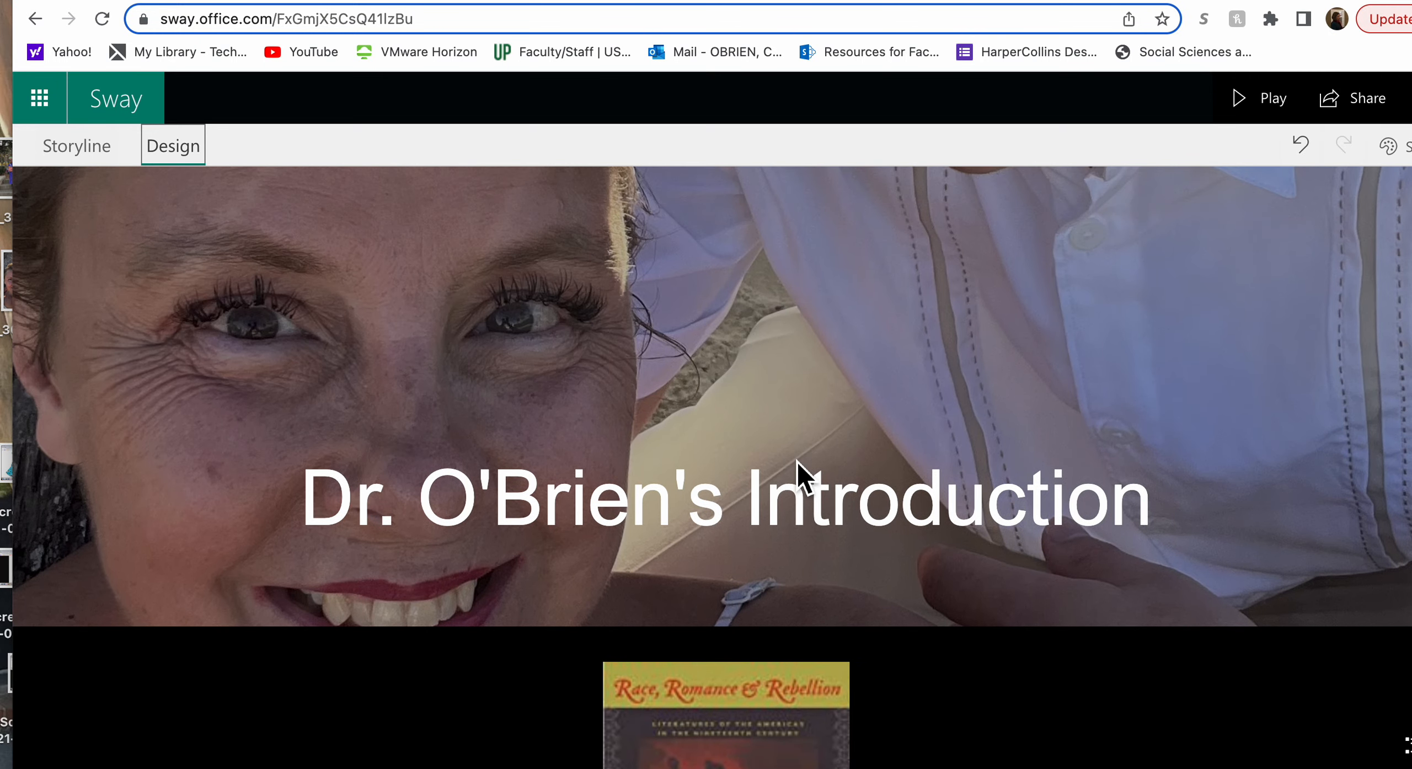
scroll(793, 458, "down", 12)
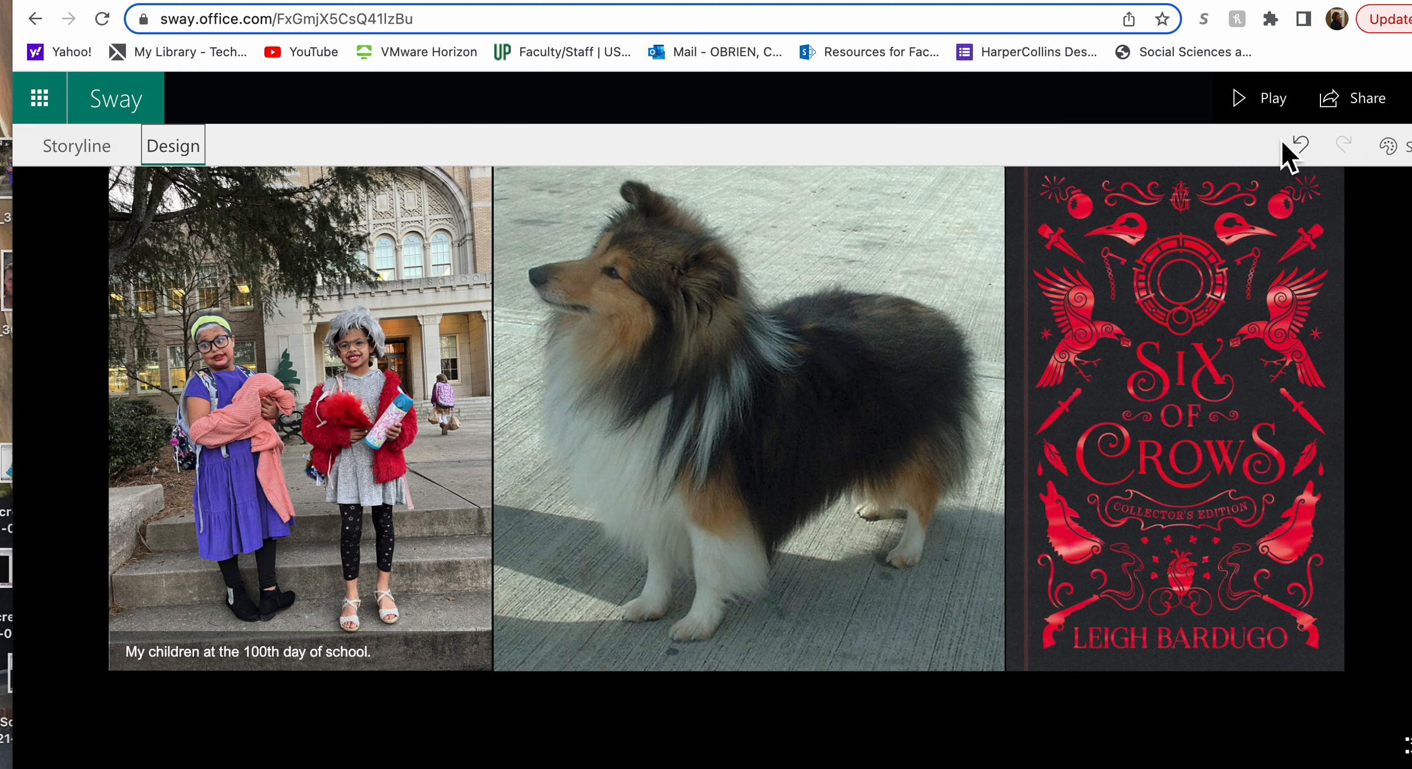
- Share the Sway for viewing with anyone with a link and copy its visual link thumbnail
left_click(1376, 113)
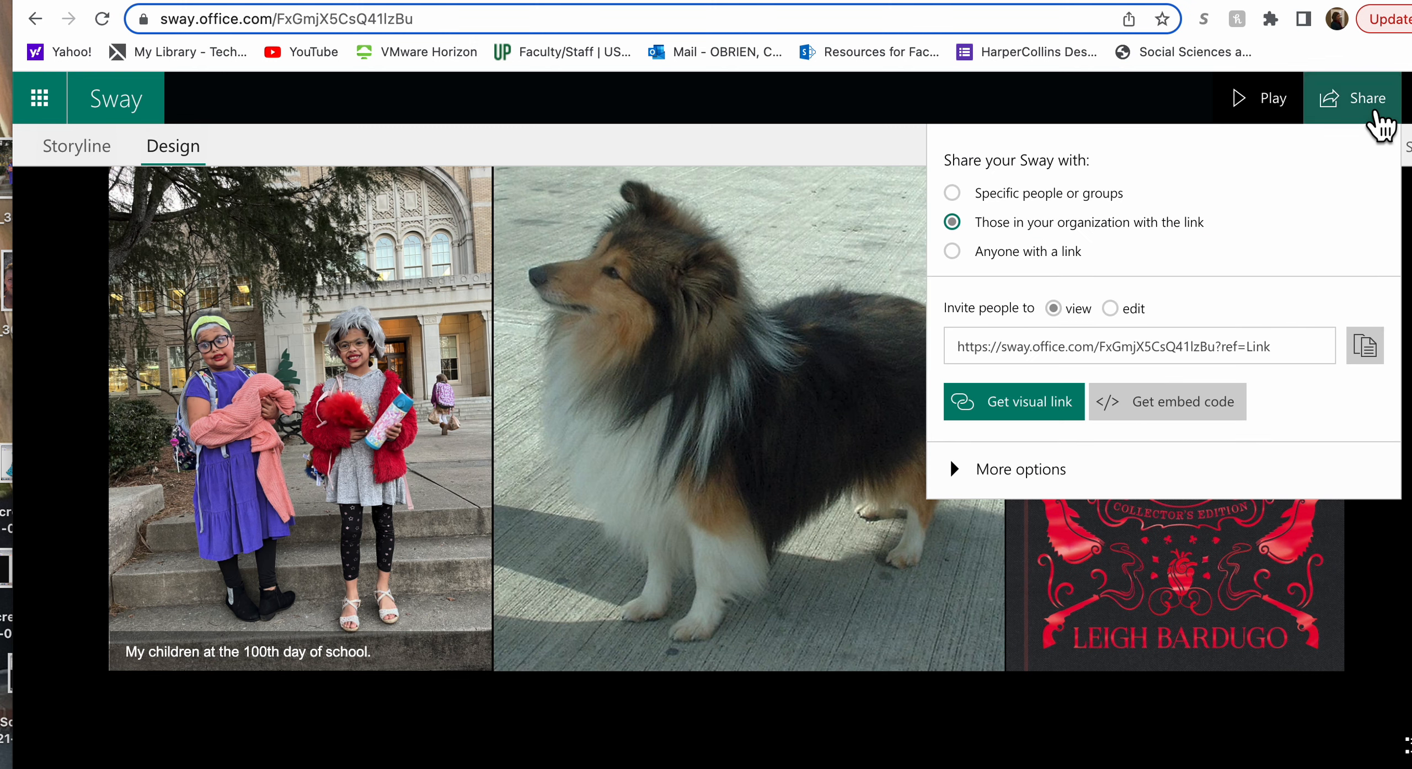
left_click(969, 263)
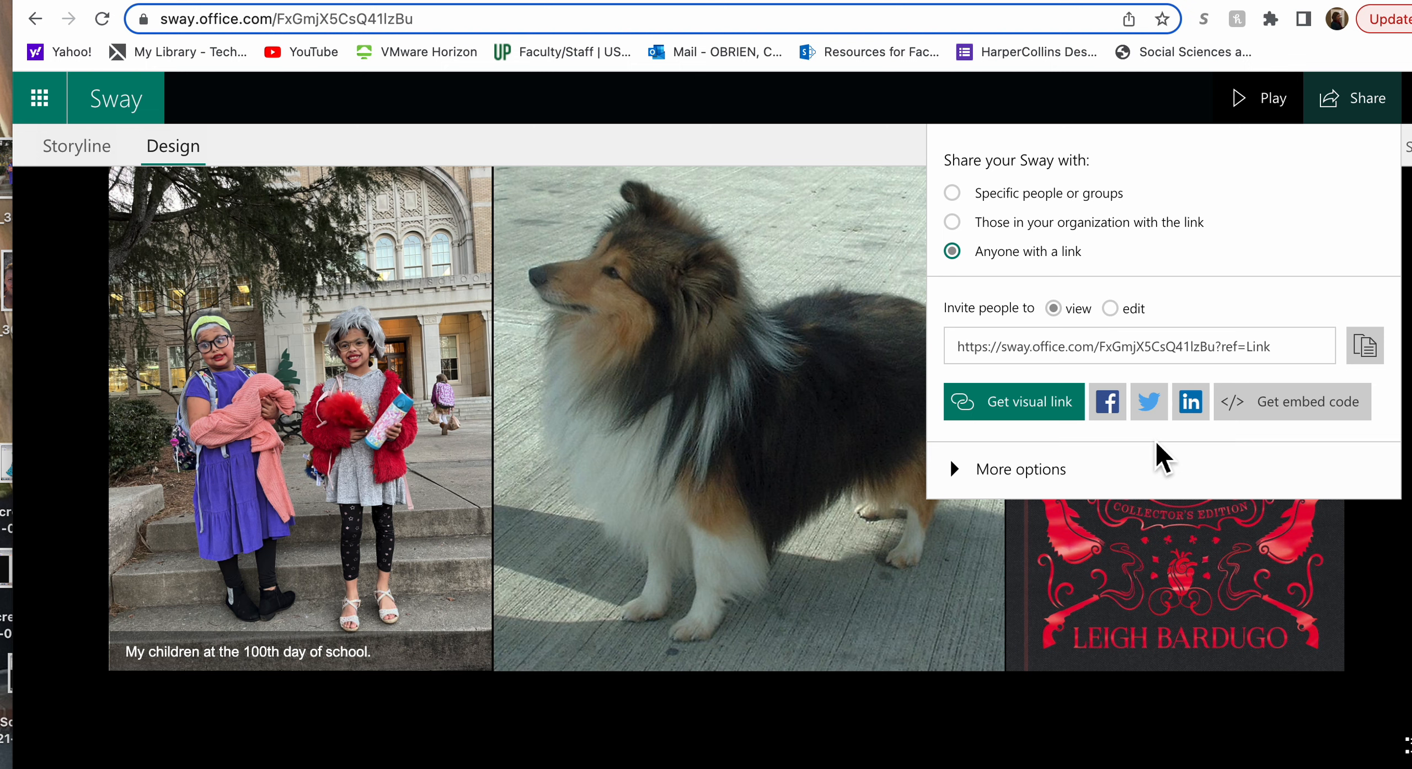
left_click(1029, 408)
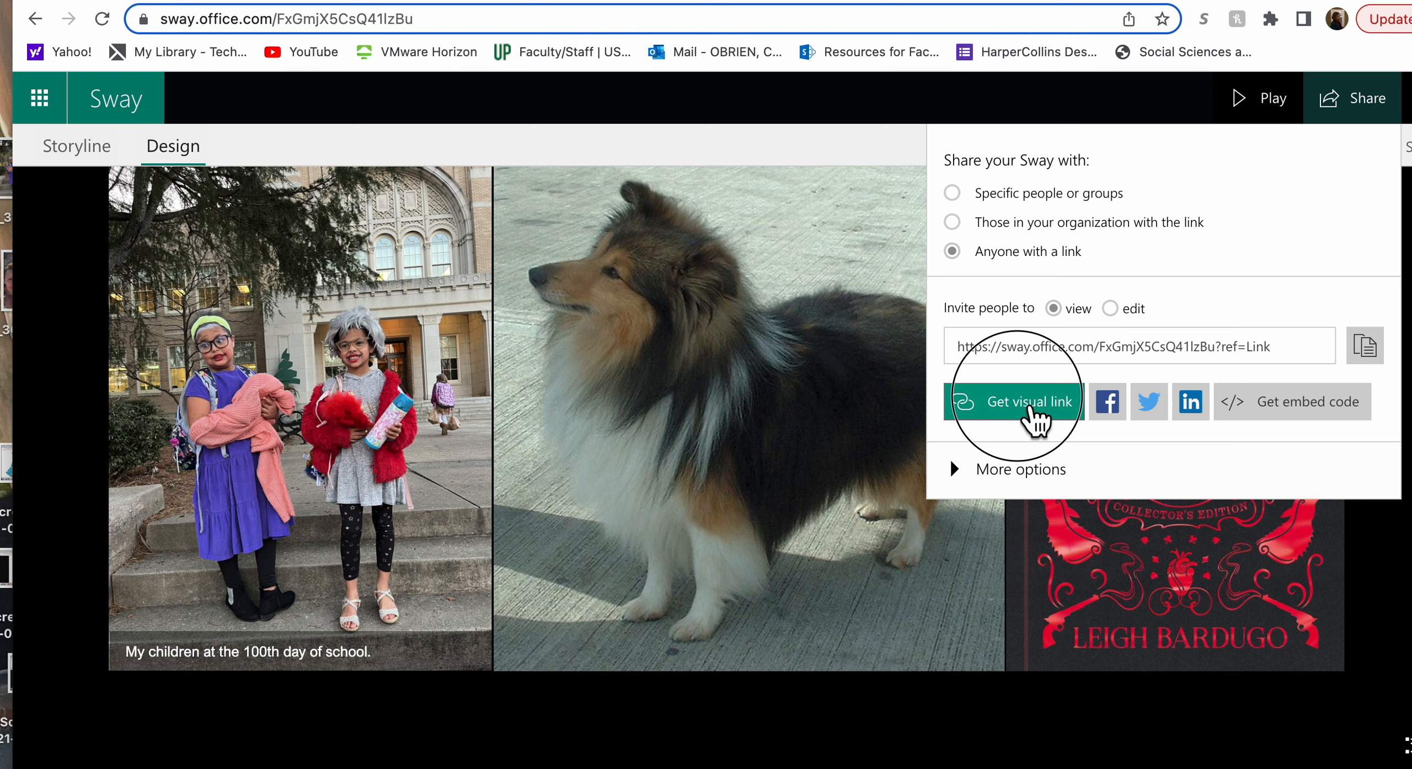
left_click(835, 600)
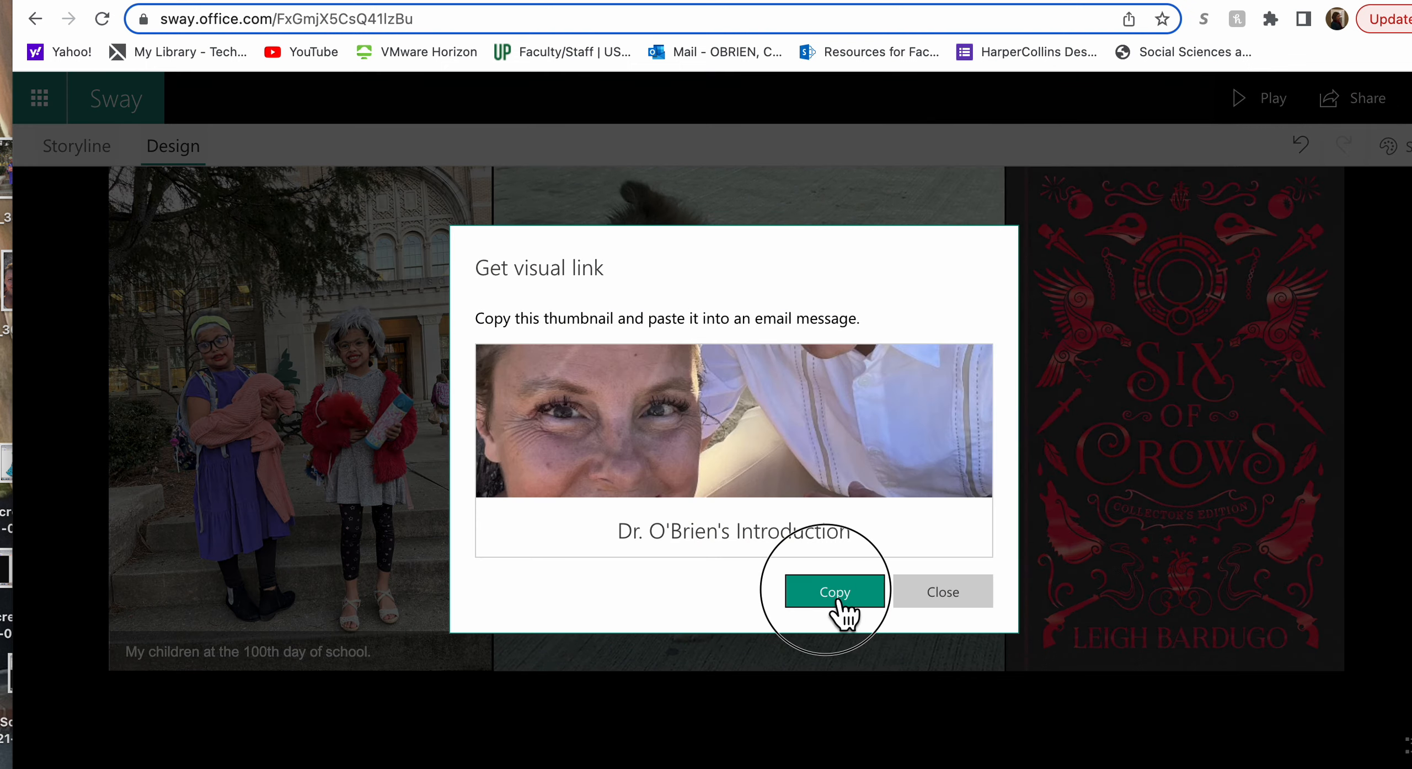
- Switch to the Blackboard discussion 'Make a Sway--a digital storytelling tool' and post the copied visual link as a response
left_click(423, 1)
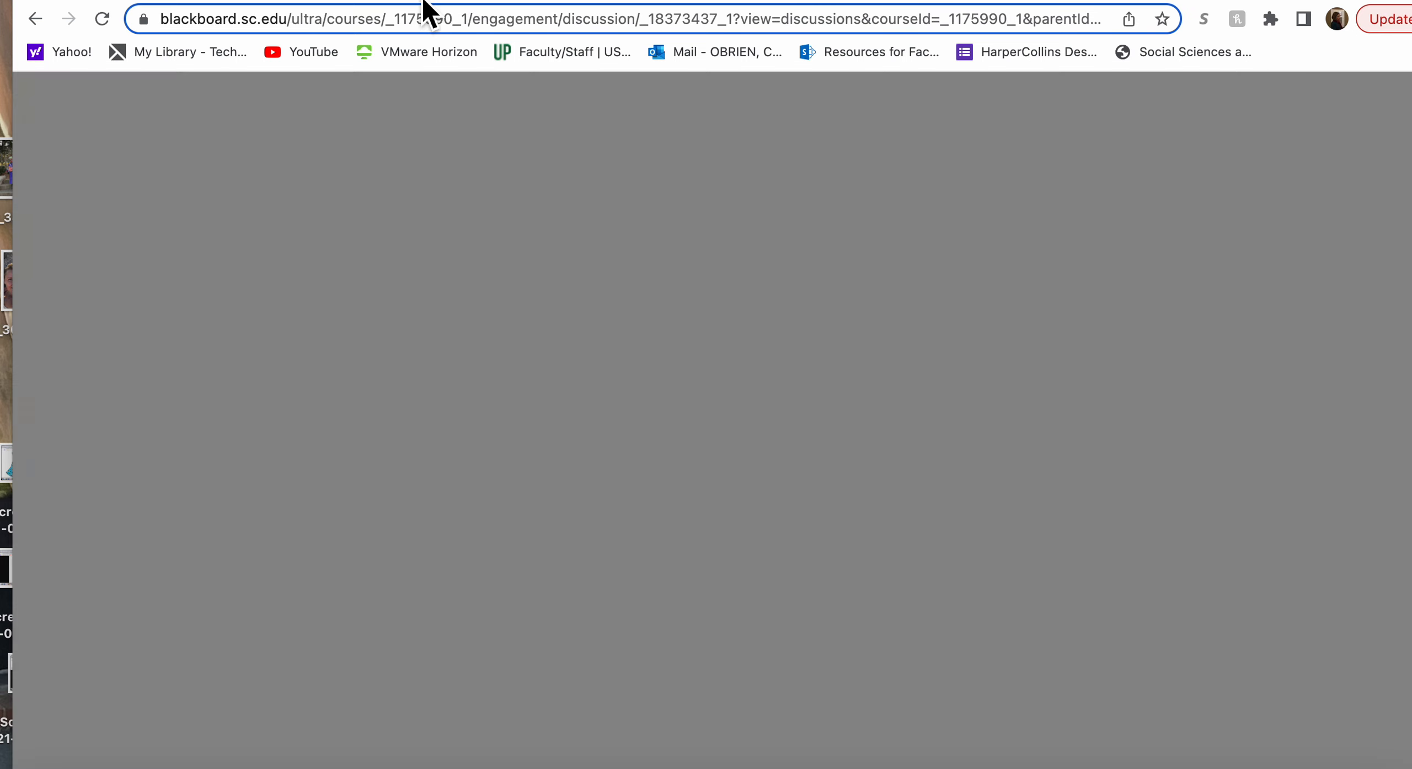
scroll(525, 417, "down", 2)
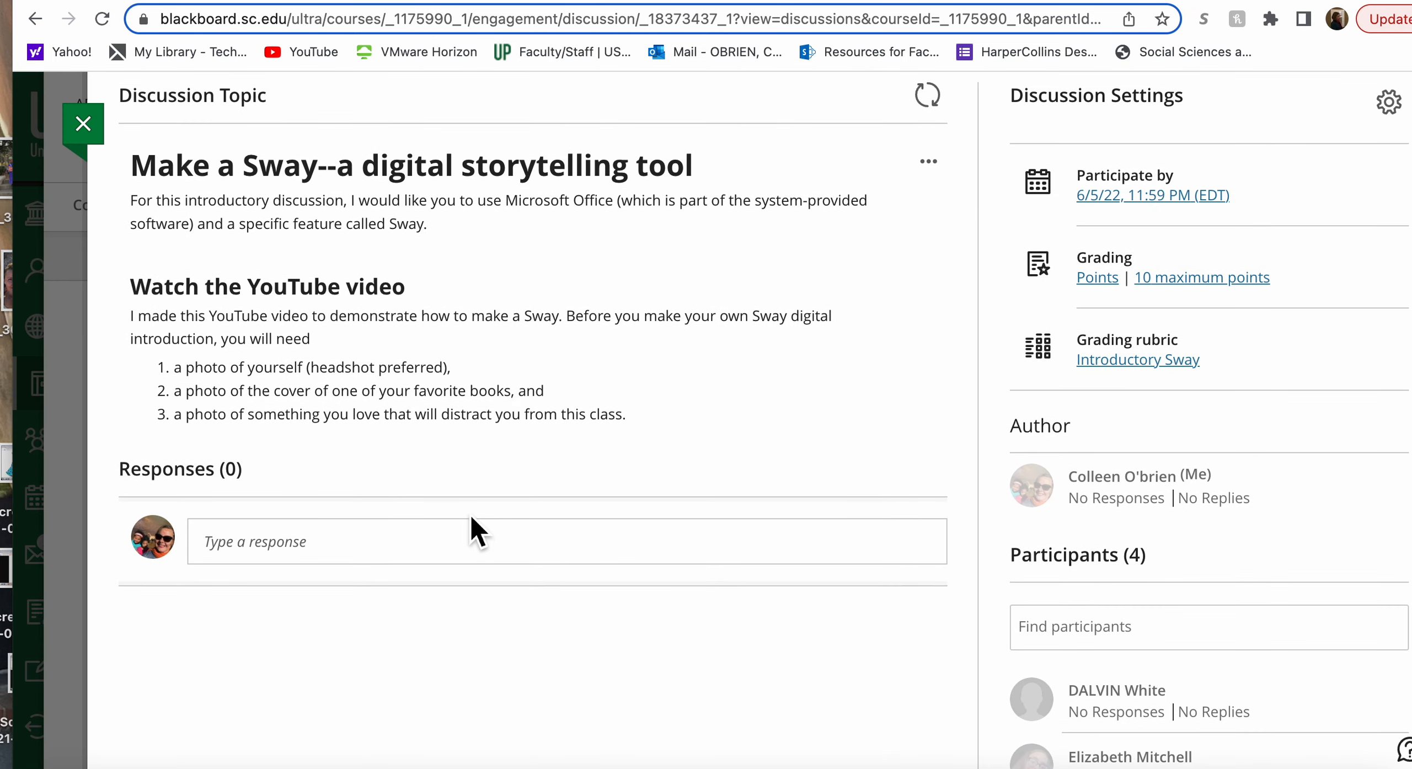
left_click(465, 542)
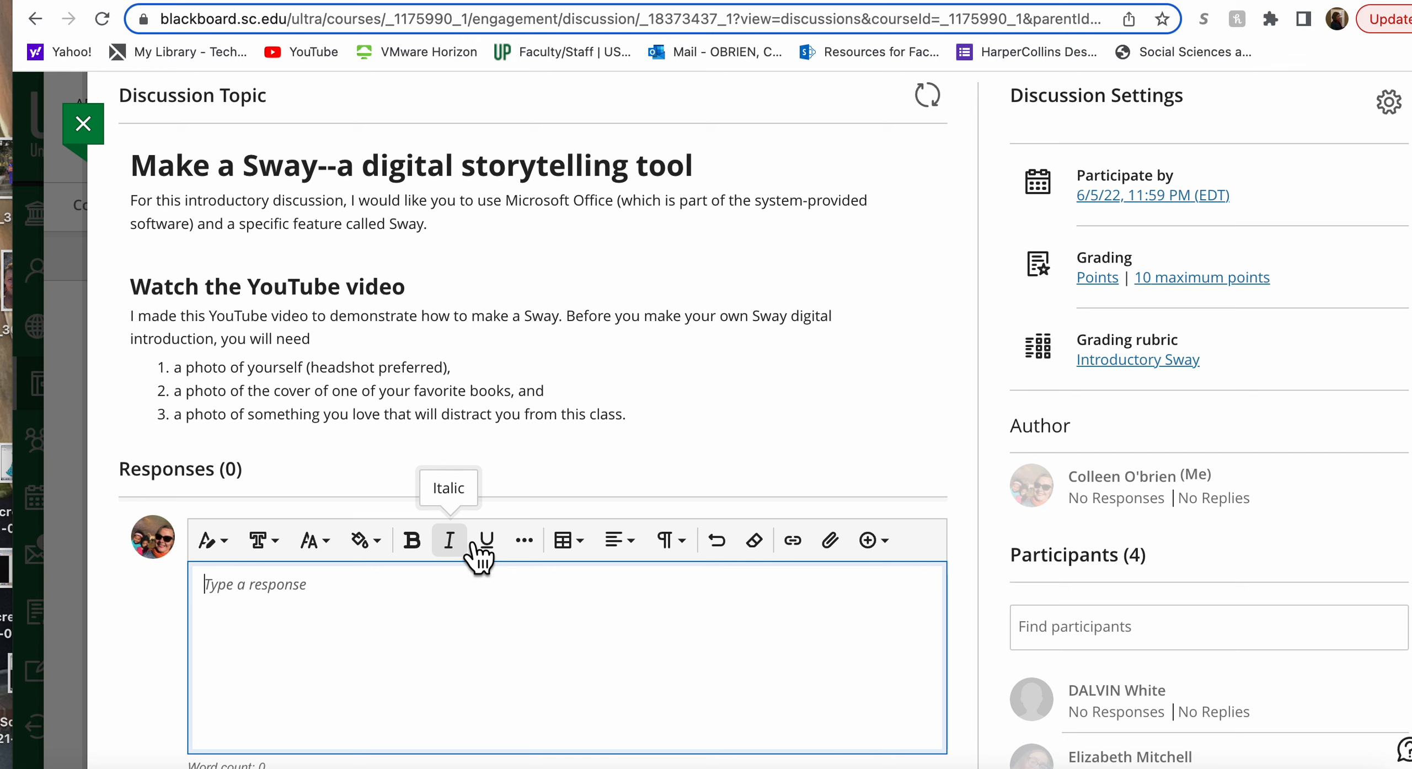
key("super+v")
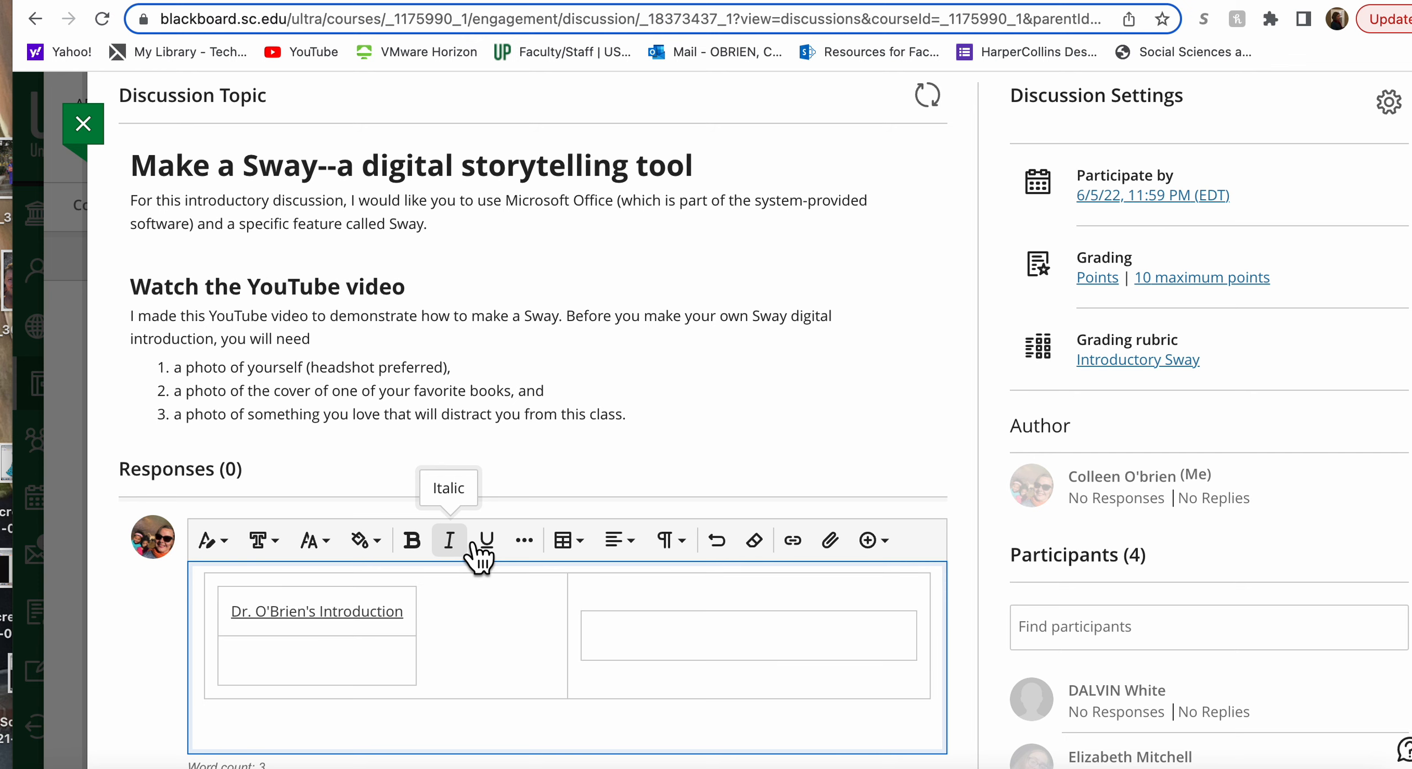
scroll(606, 574, "down", 5)
left_click(916, 599)
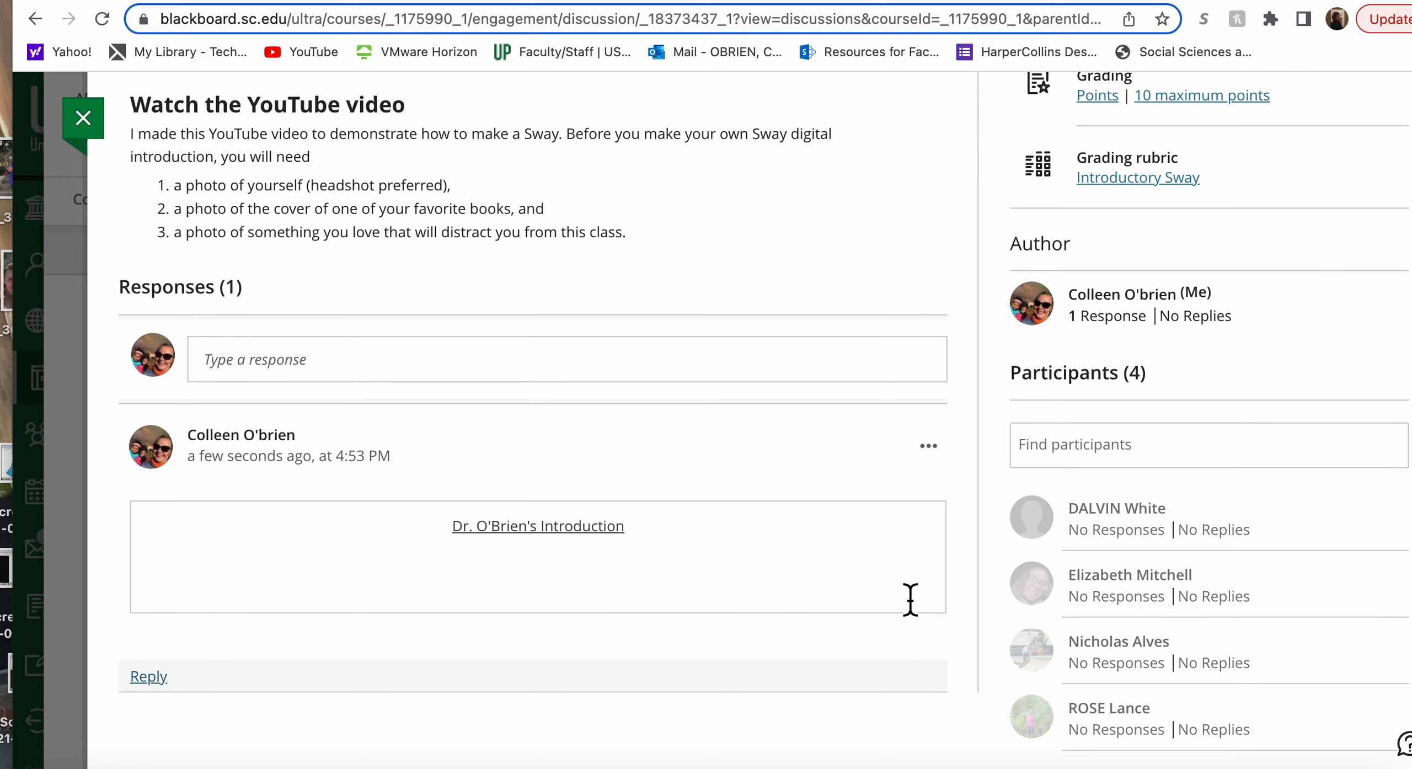
- Open the Sway from the link in the posted response, play it, and review it from title to last picture
left_click(543, 531)
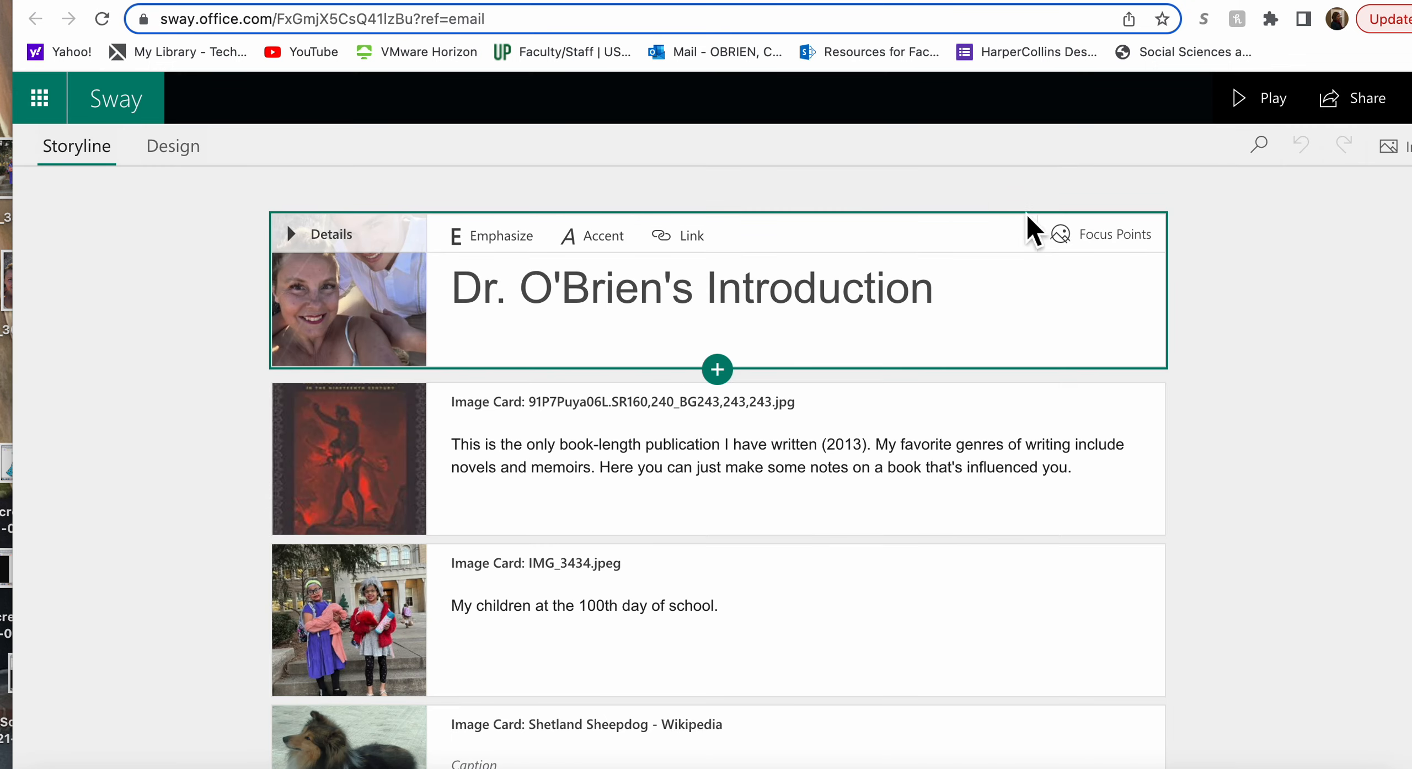
left_click(1285, 100)
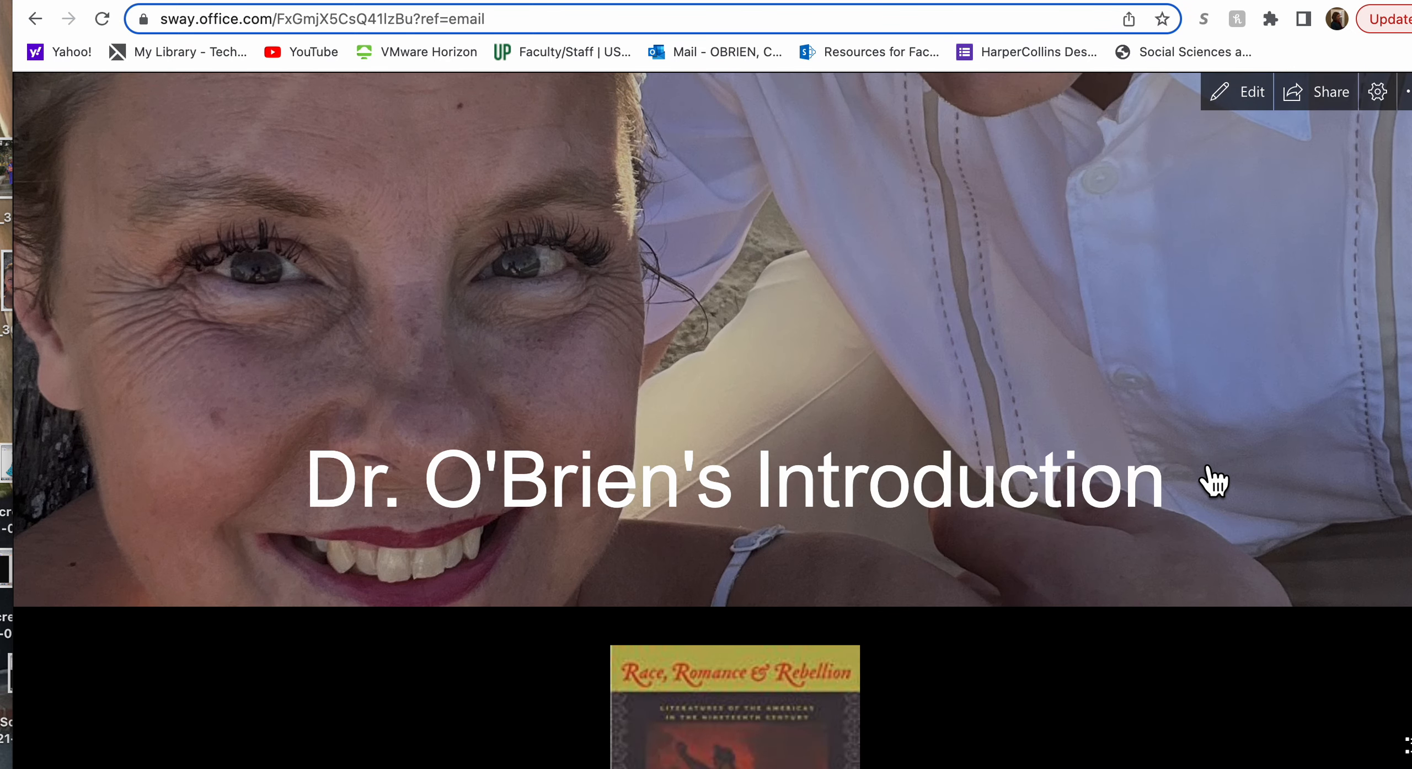
scroll(1209, 470, "down", 10)
scroll(1214, 479, "down", 6)
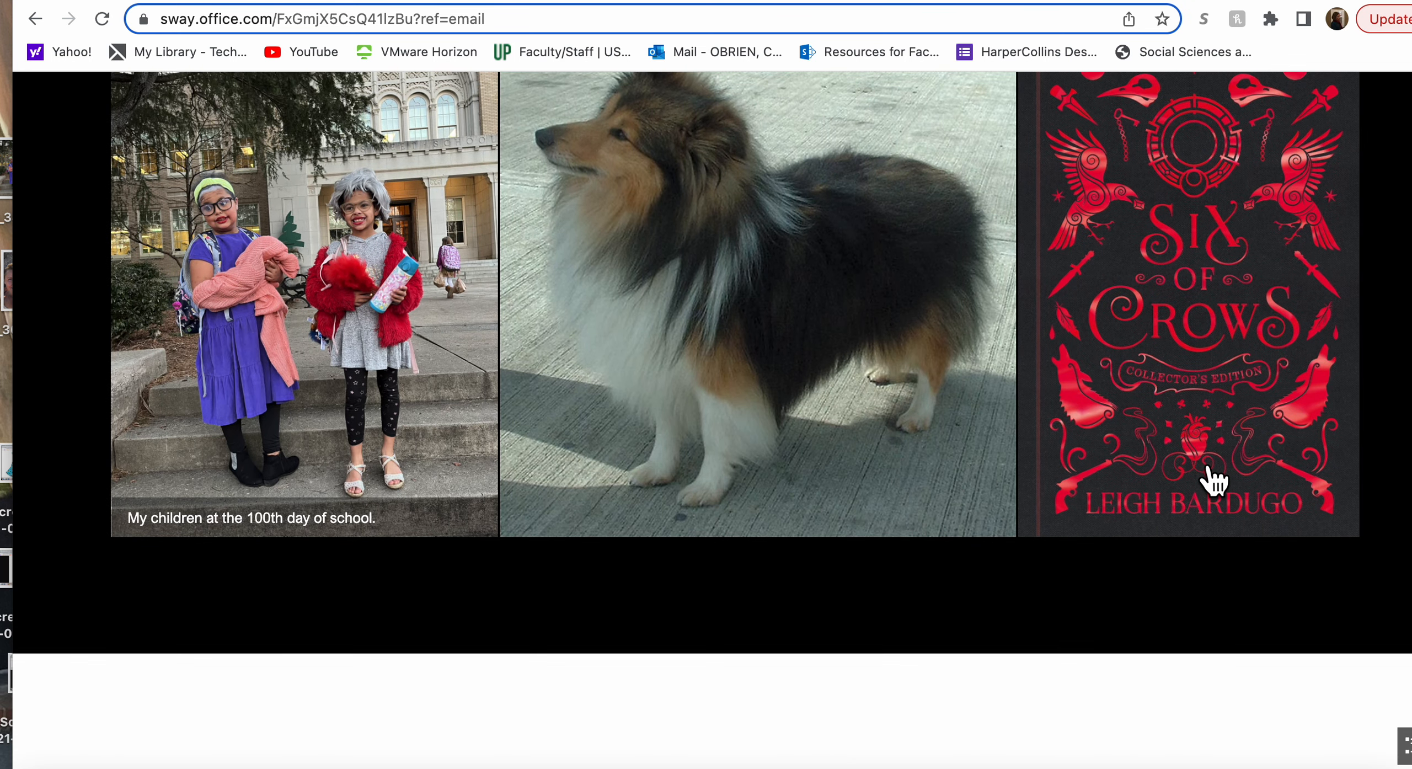
scroll(1208, 469, "down", 4)
scroll(1205, 471, "up", 6)
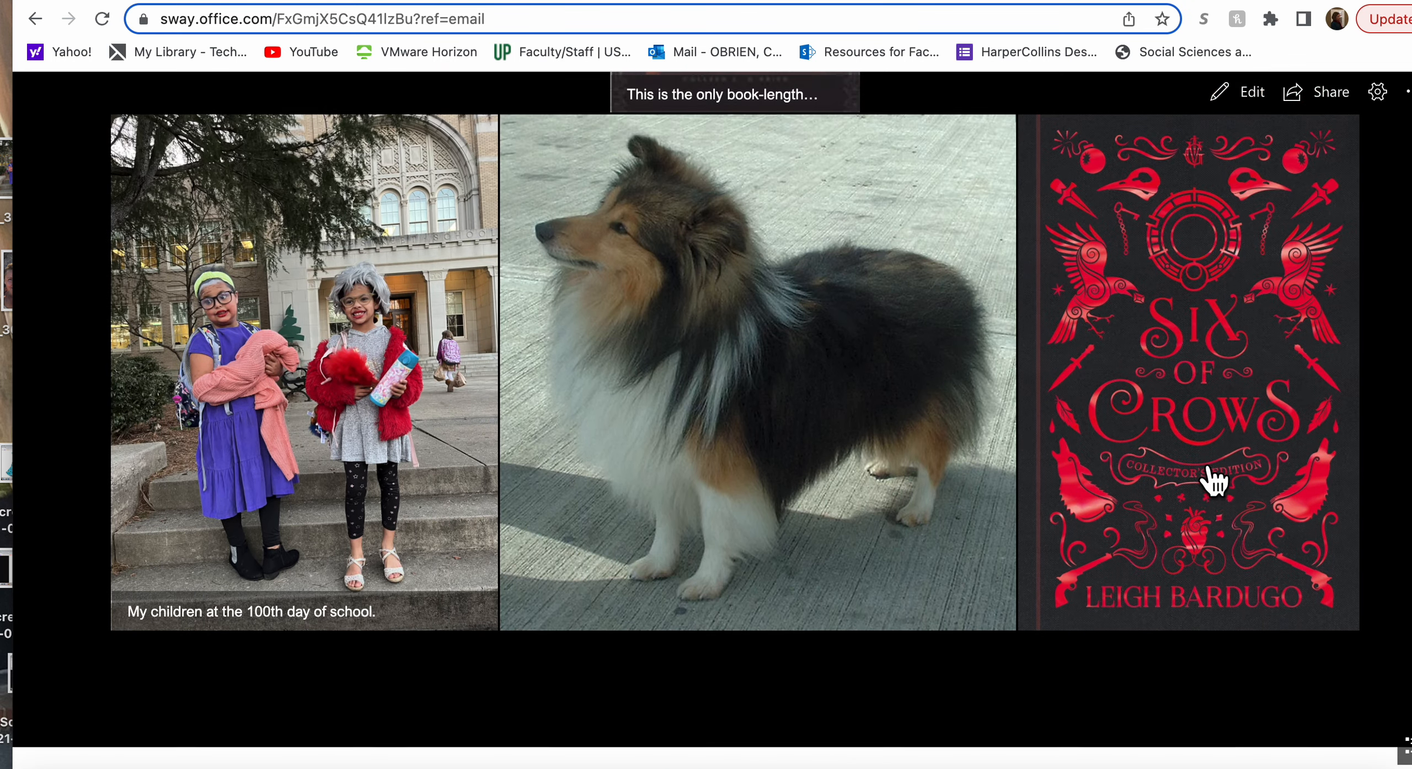
scroll(1125, 468, "up", 15)
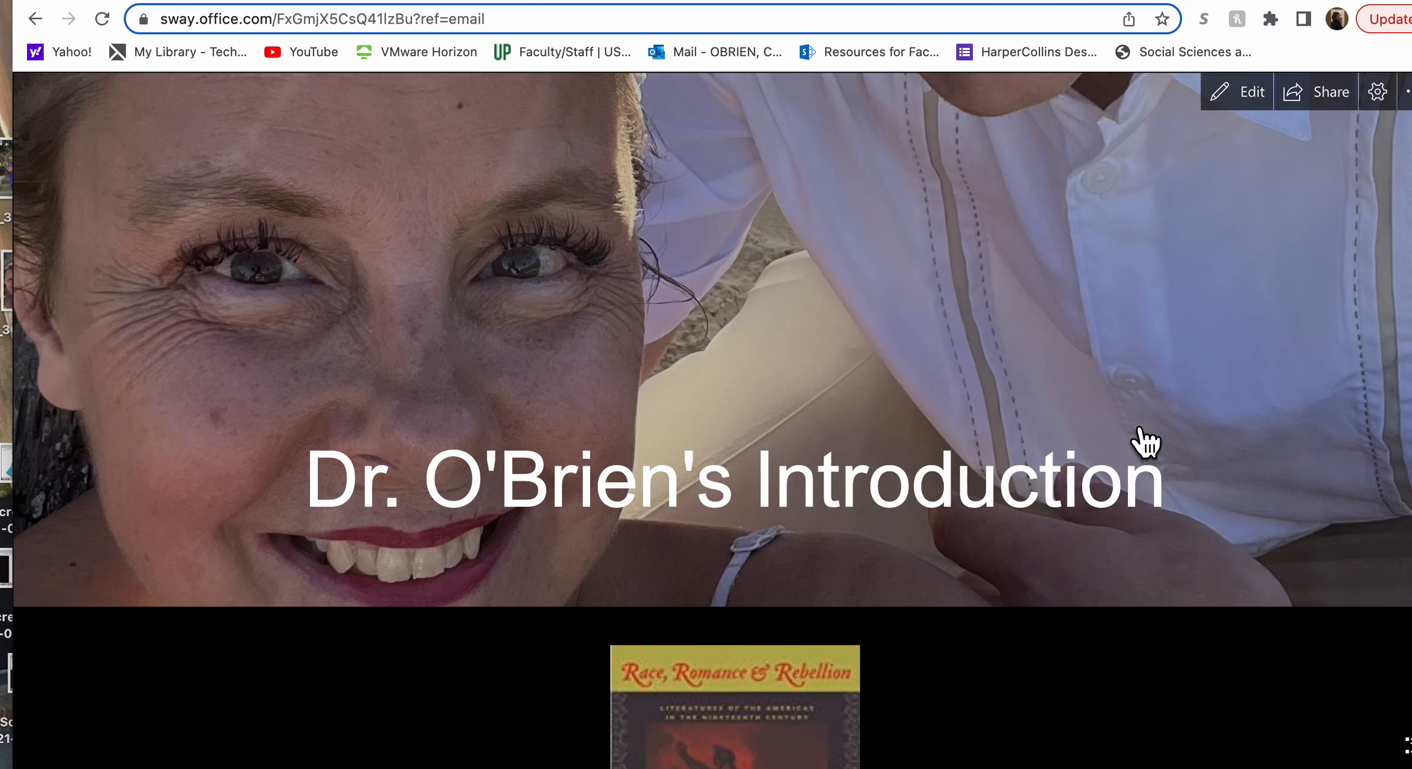